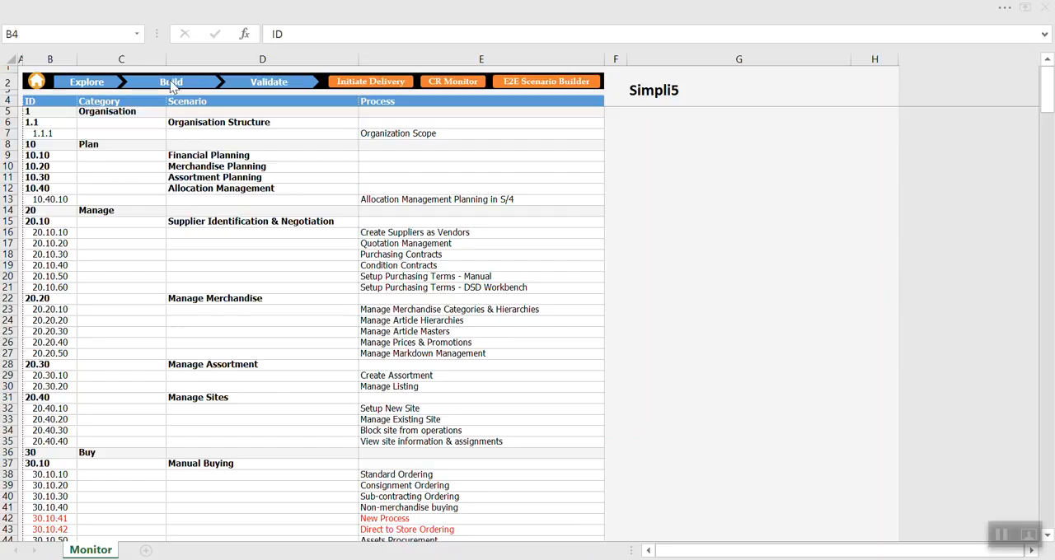
Try to open the Build phase from the Monitor sheet.
{"action": "left_click", "coordinate": [301, 145]}
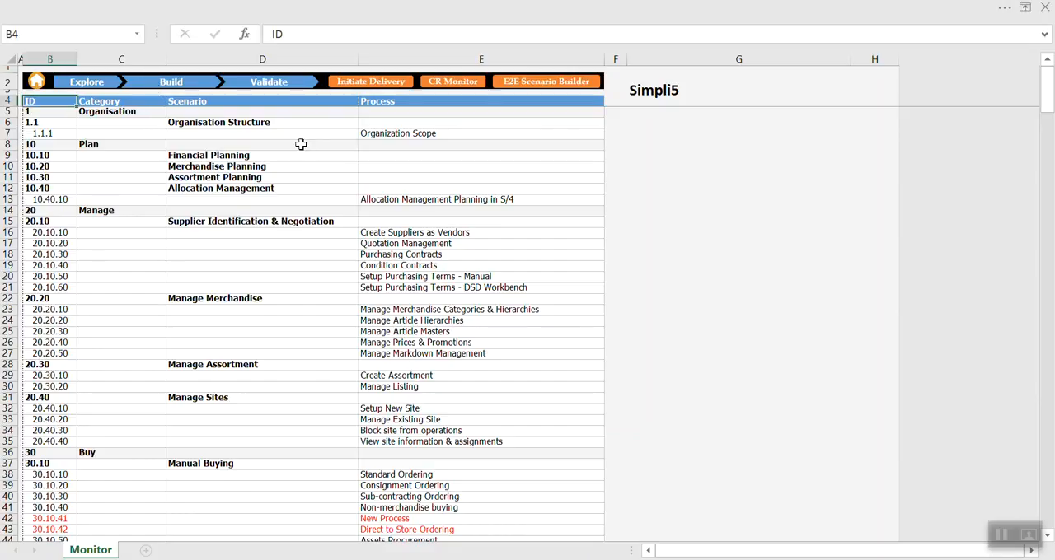
{"action": "left_click", "coordinate": [174, 85]}
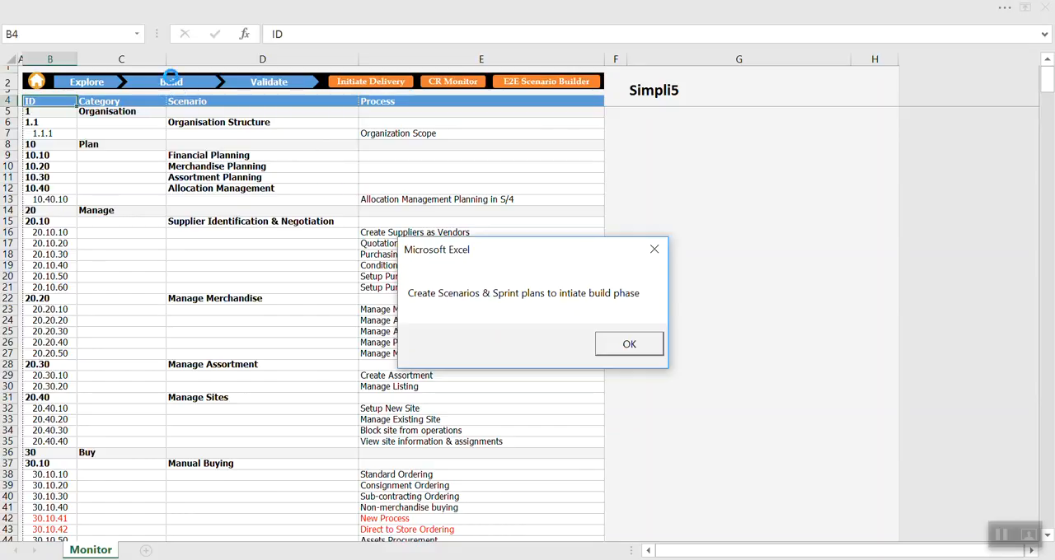
{"action": "left_click", "coordinate": [628, 343]}
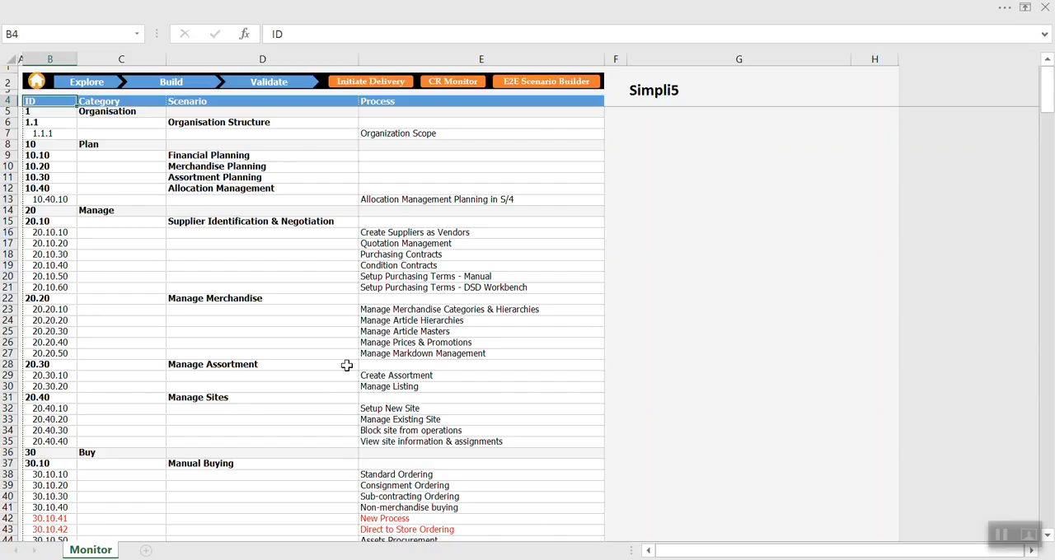
Open the E2E Scenario Builder, then expand the whole process tree to browse it down to Manual Buying and collapse it again.
{"action": "left_click", "coordinate": [540, 83]}
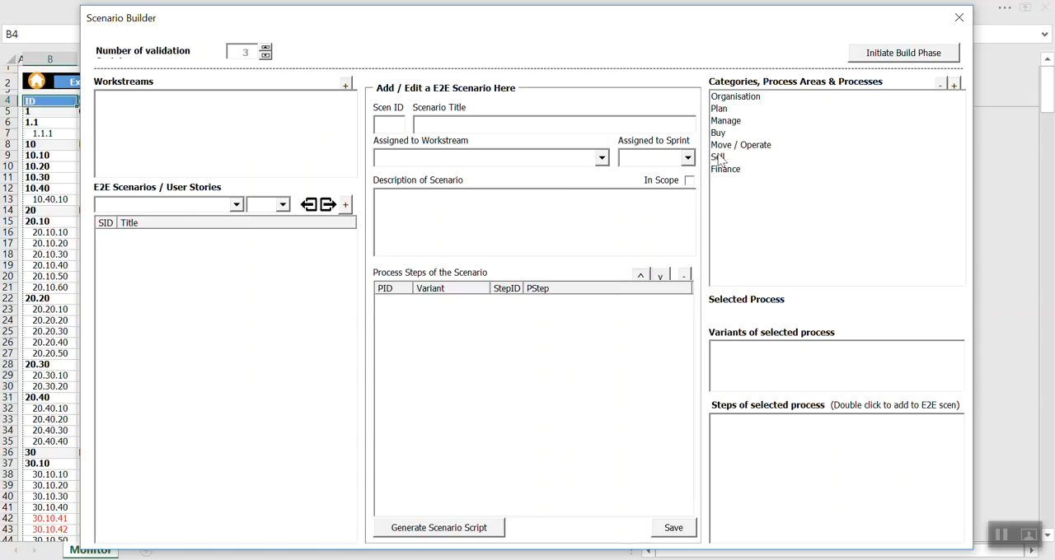
{"action": "left_click", "coordinate": [954, 86]}
{"action": "scroll", "coordinate": [814, 206], "scroll_direction": "up", "scroll_amount": 10}
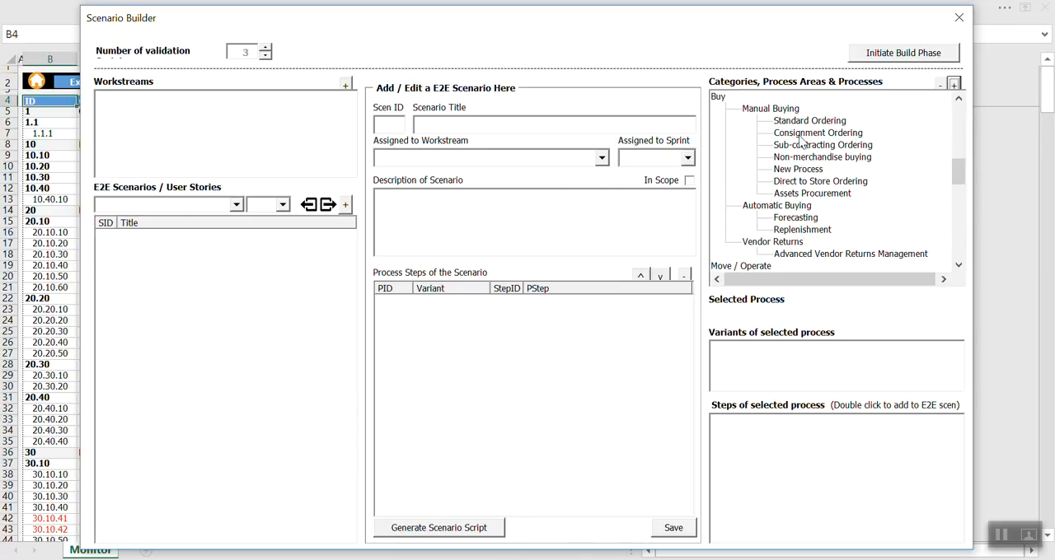
{"action": "left_click", "coordinate": [803, 169]}
{"action": "left_click", "coordinate": [801, 184]}
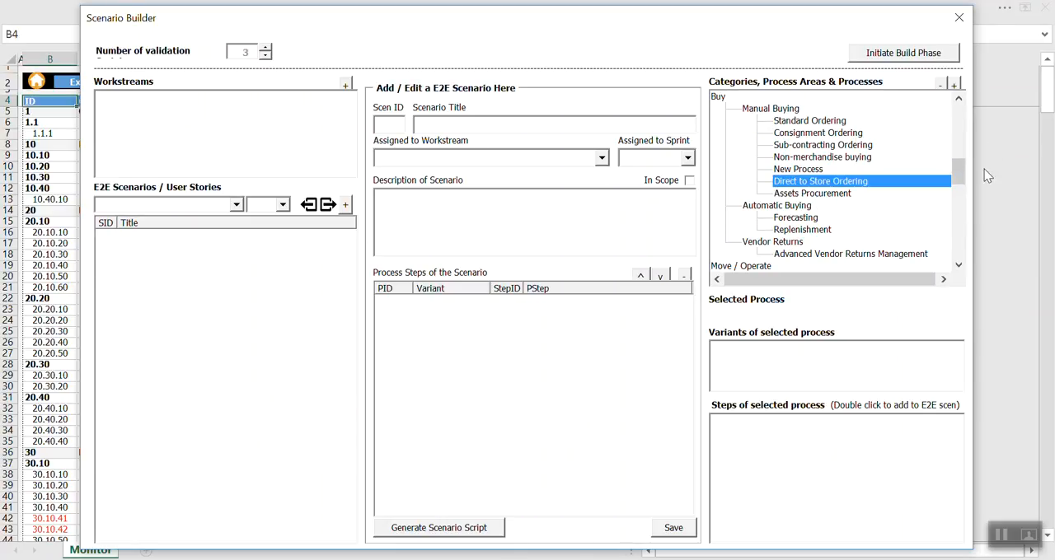
{"action": "mouse_move", "coordinate": [957, 170]}
{"action": "left_mouse_down"}
{"action": "mouse_move", "coordinate": [957, 113]}
{"action": "mouse_move", "coordinate": [957, 151]}
{"action": "left_mouse_up"}
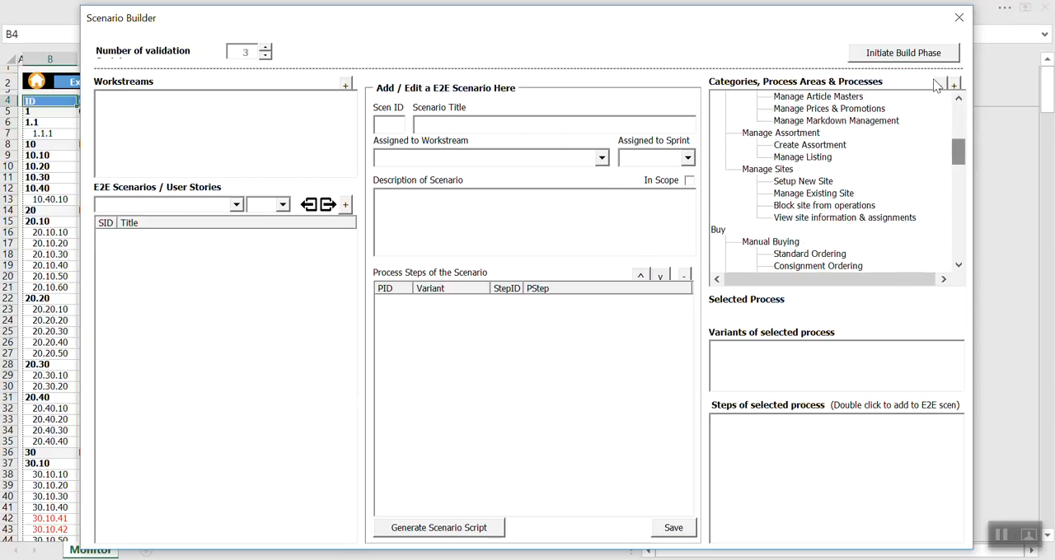
{"action": "left_click", "coordinate": [938, 85]}
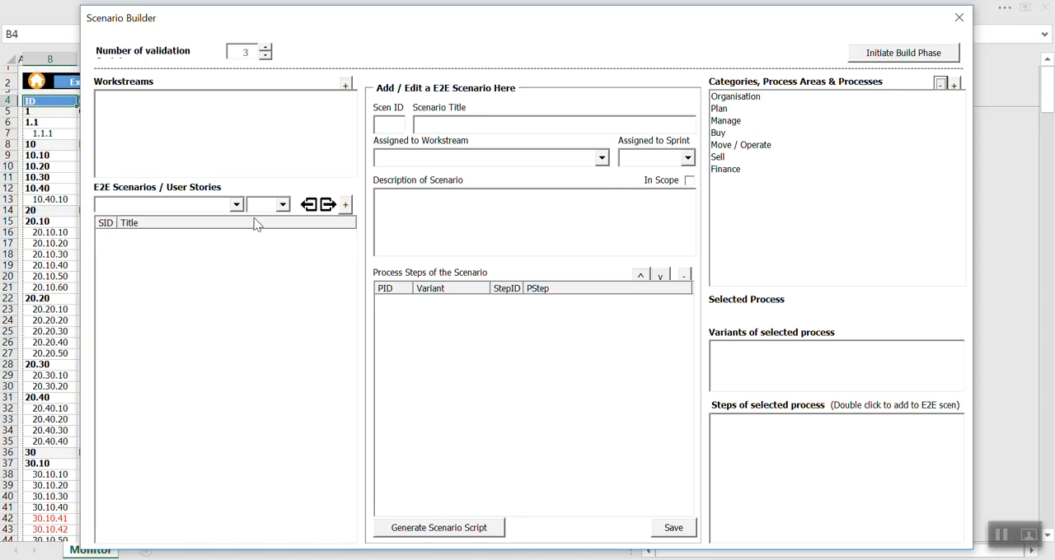
Add a workstream named Inbound Logistics.
{"action": "left_click", "coordinate": [345, 85]}
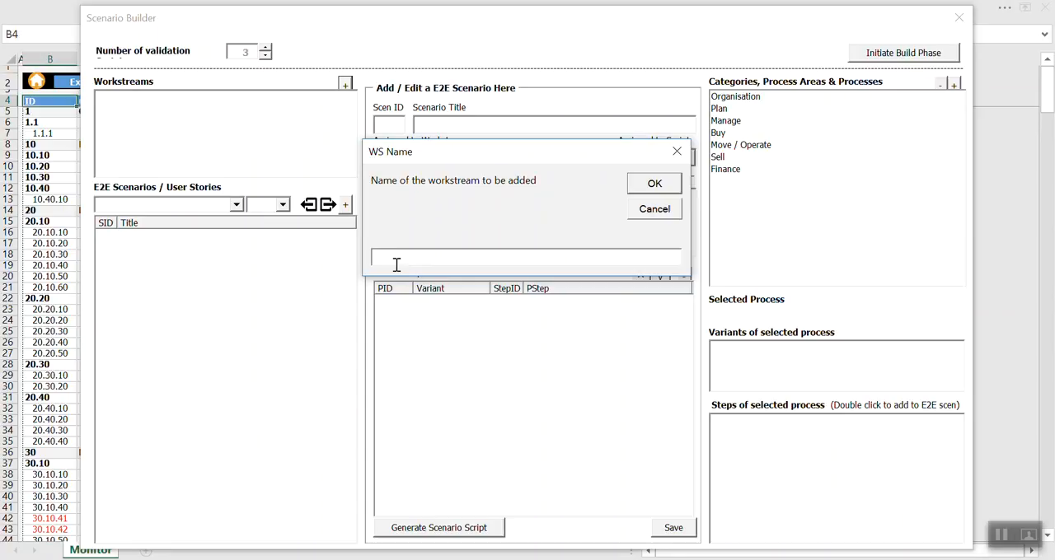
{"action": "type", "text": "Inbound Logistics"}
{"action": "left_click", "coordinate": [666, 183]}
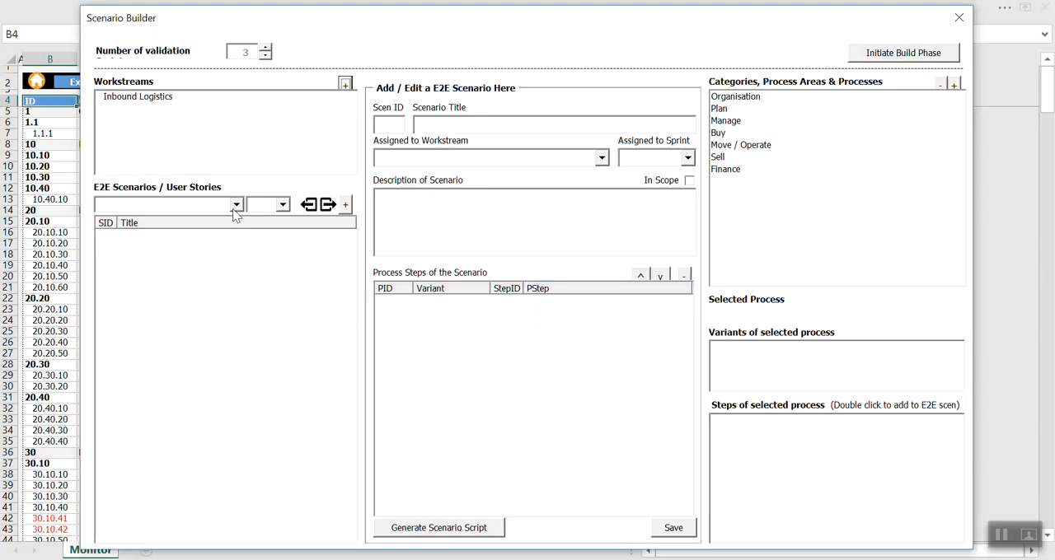
Create a new E2E scenario titled "Import Ordering delivered at DC".
{"action": "left_click", "coordinate": [346, 206]}
{"action": "left_click", "coordinate": [441, 125]}
{"action": "type", "text": "Domestic Ordering"}
{"action": "key", "text": "shift+Home"}
{"action": "key", "text": "BackSpace"}
{"action": "type", "text": "Import Ordering delivered at"}
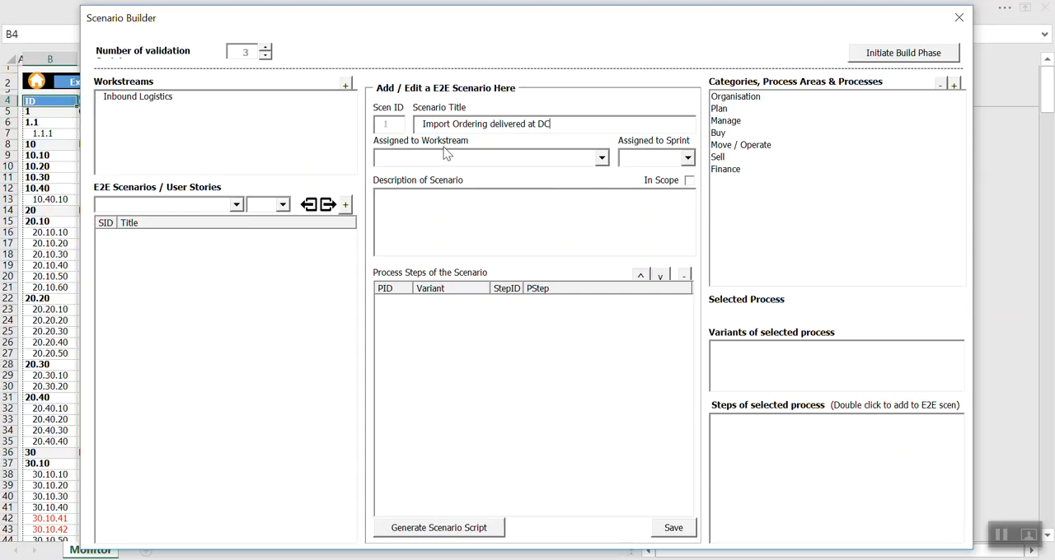
Assign the new scenario to the Inbound Logistics workstream and to sprint 1.
{"action": "left_click", "coordinate": [601, 157]}
{"action": "left_click", "coordinate": [462, 175]}
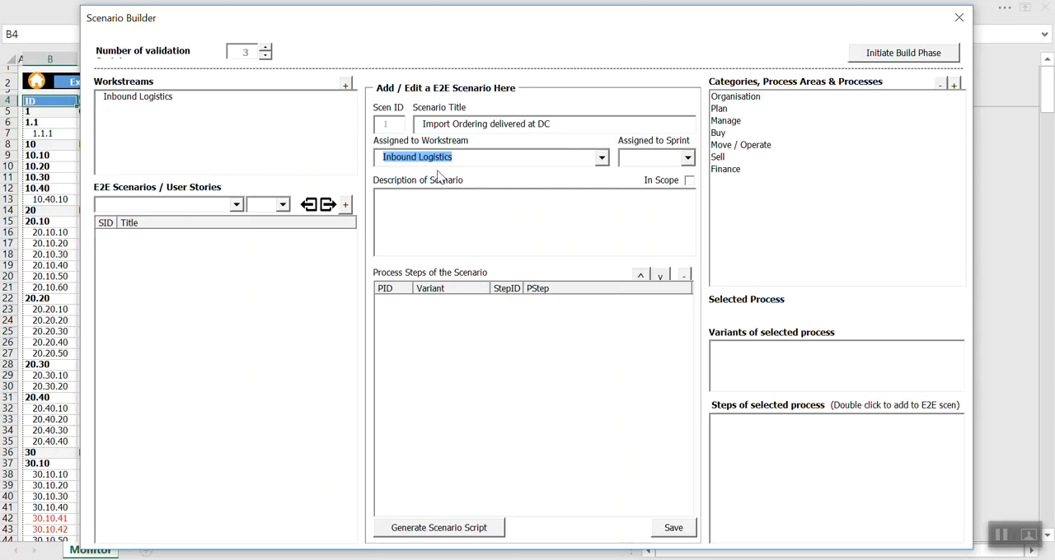
{"action": "left_click", "coordinate": [688, 158]}
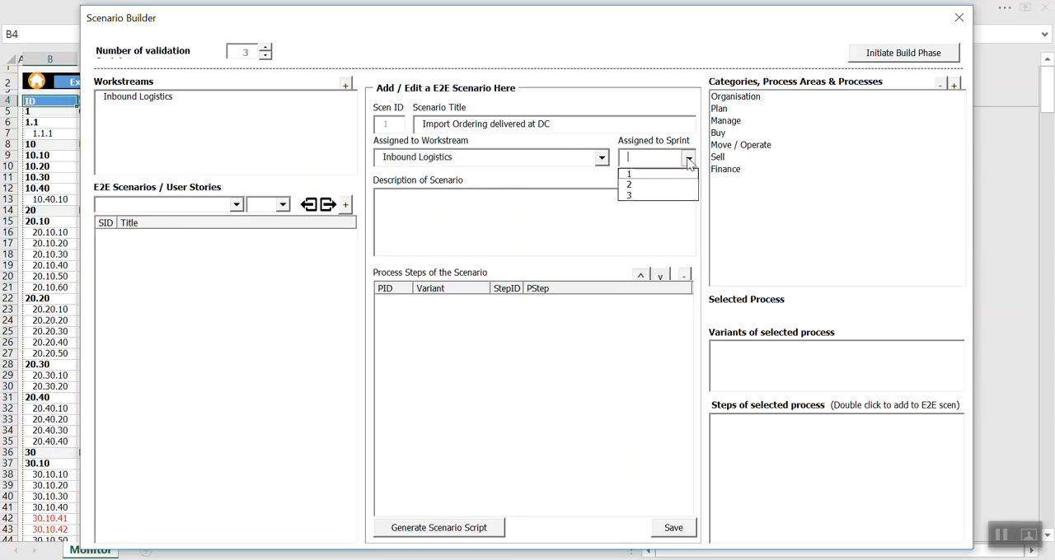
{"action": "left_click", "coordinate": [636, 175]}
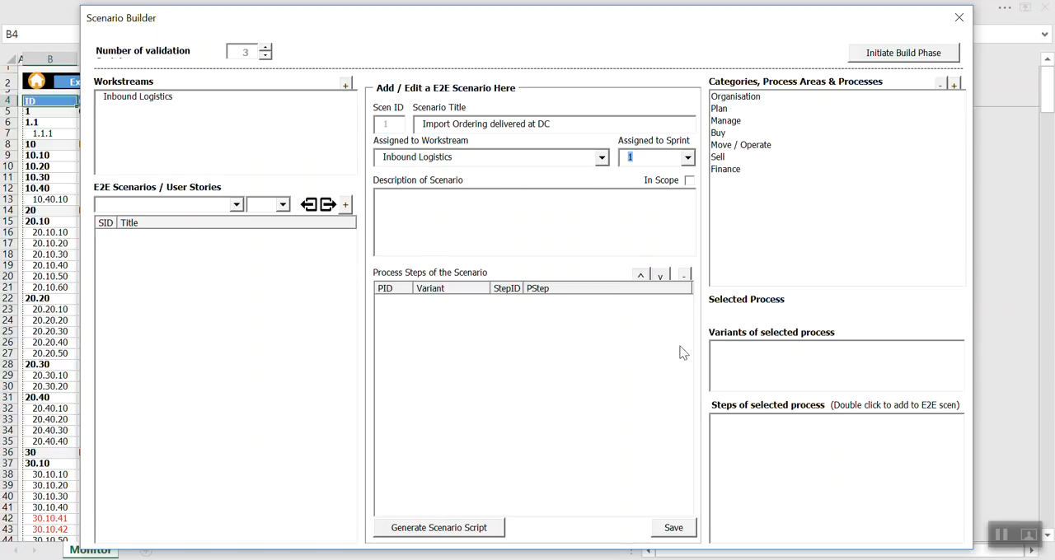
Enter the scenario description "Import orderign scenario for the customer where goods get delivered and put away in DC".
{"action": "left_click", "coordinate": [405, 204]}
{"action": "type", "text": "Import orderign sc"}
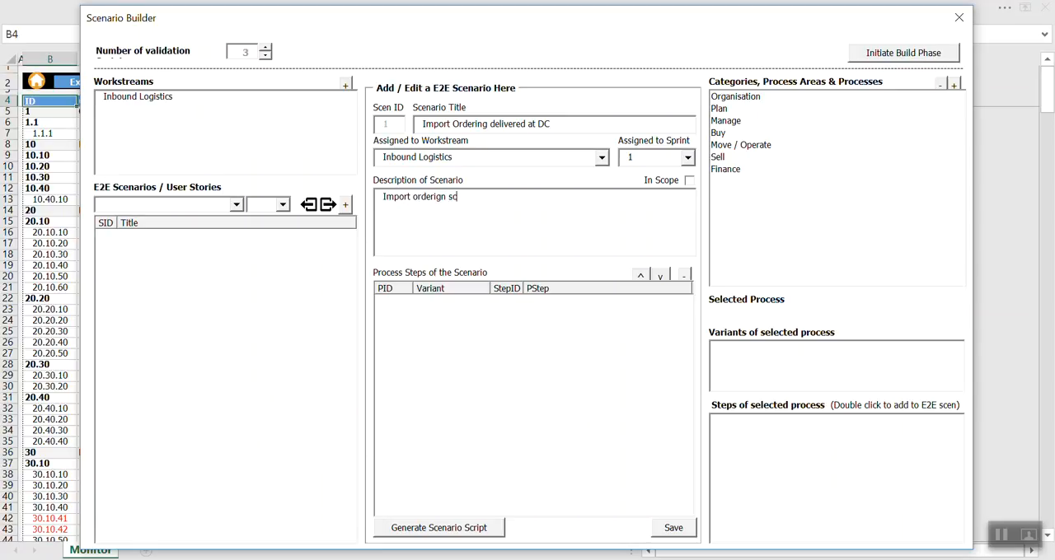
{"action": "type", "text": "enario for the customer where goods get deliver d and put away in DC"}
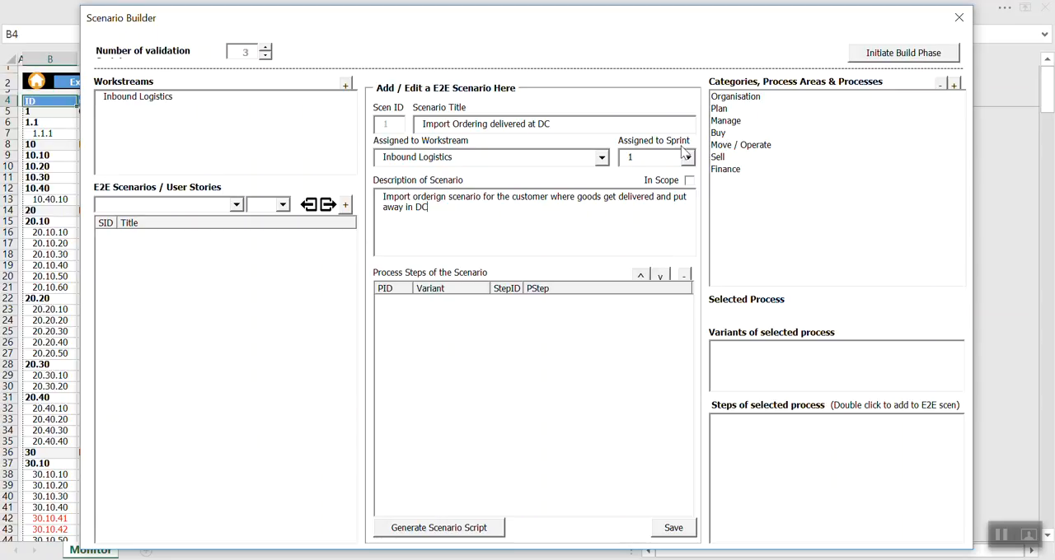
Add the Create, Release and Transmit Purchase Order steps of Standard Ordering, under Buy > Manual Buying, to the scenario.
{"action": "left_click", "coordinate": [722, 132]}
{"action": "double_click", "coordinate": [774, 147]}
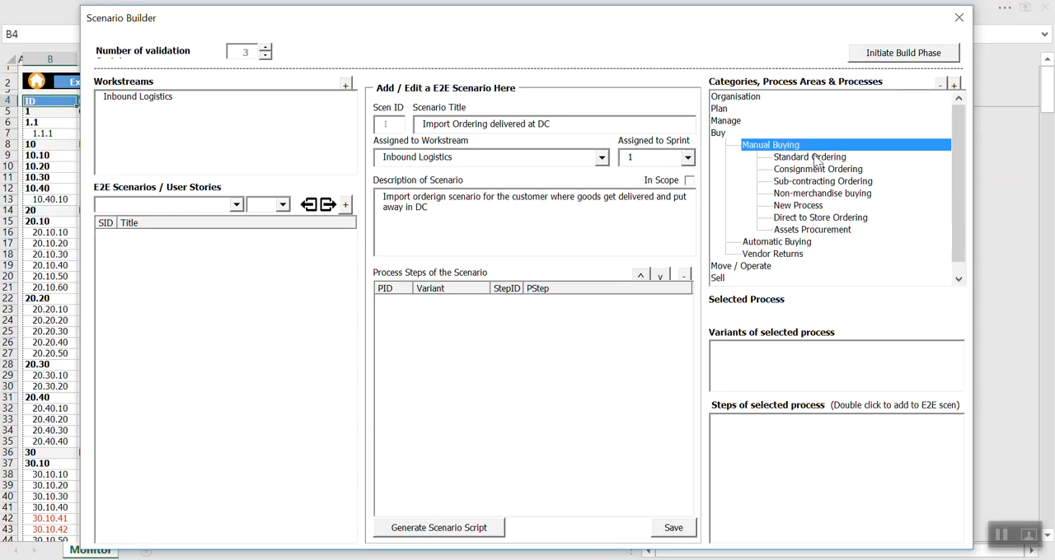
{"action": "left_click", "coordinate": [812, 159]}
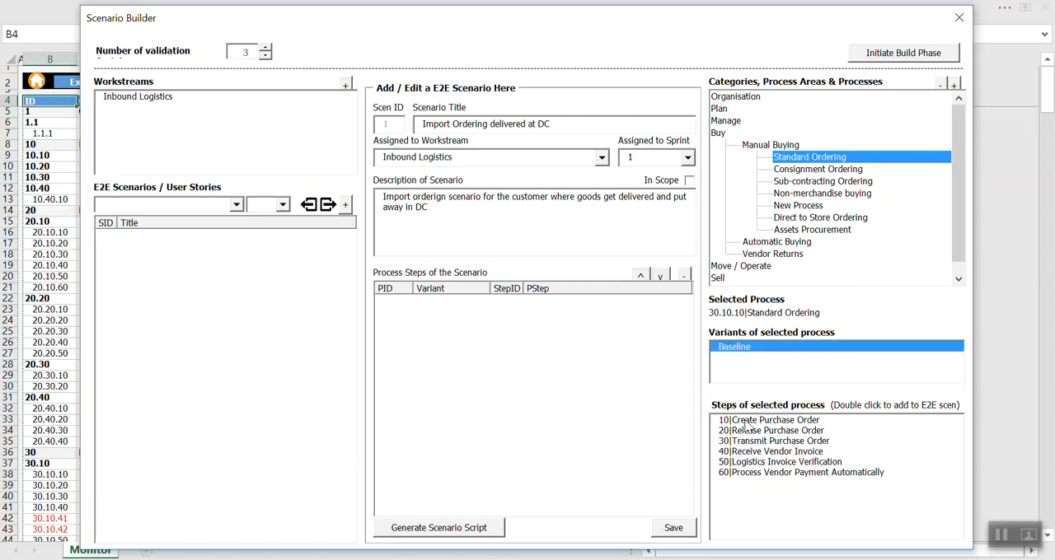
{"action": "double_click", "coordinate": [747, 421]}
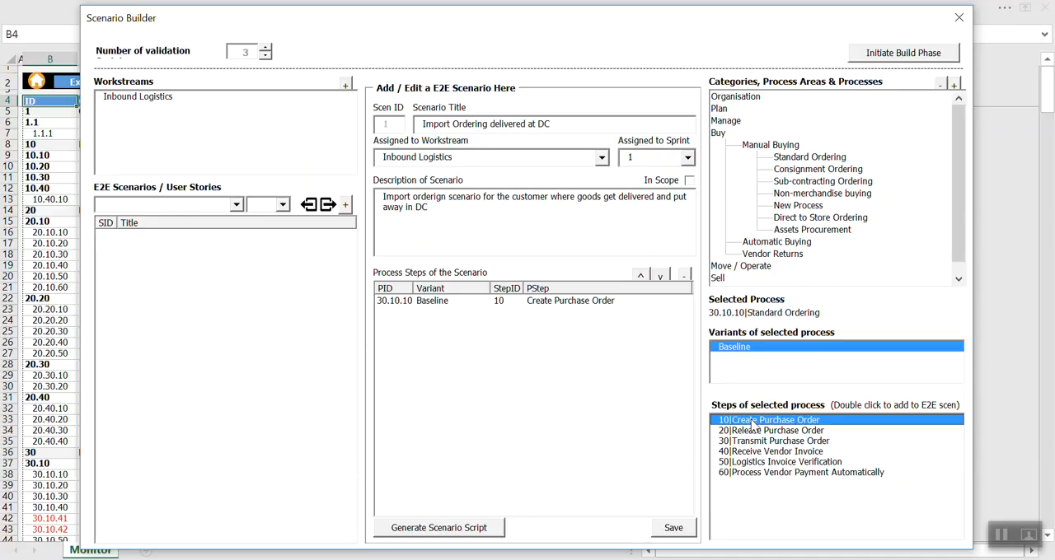
{"action": "double_click", "coordinate": [752, 430]}
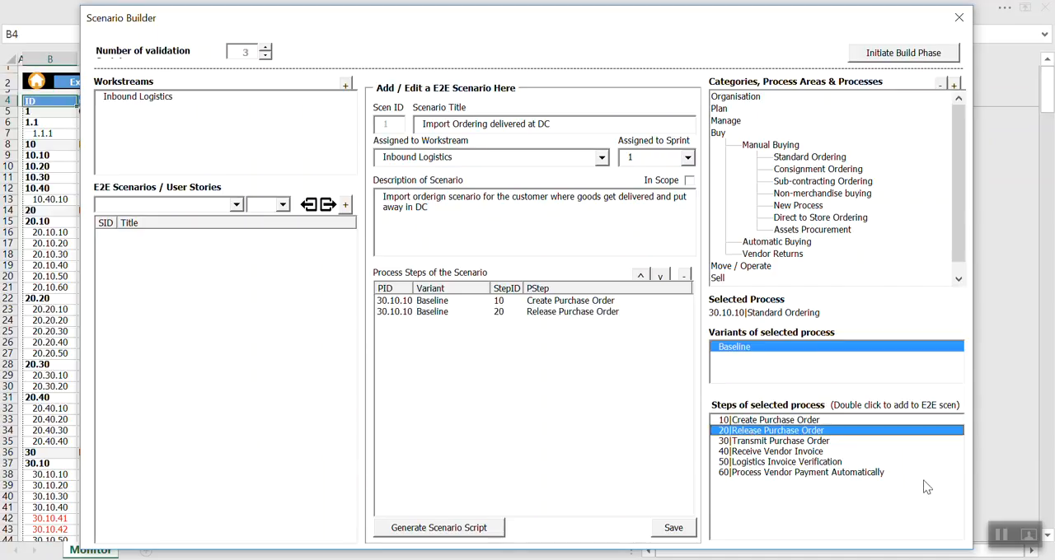
{"action": "double_click", "coordinate": [746, 441]}
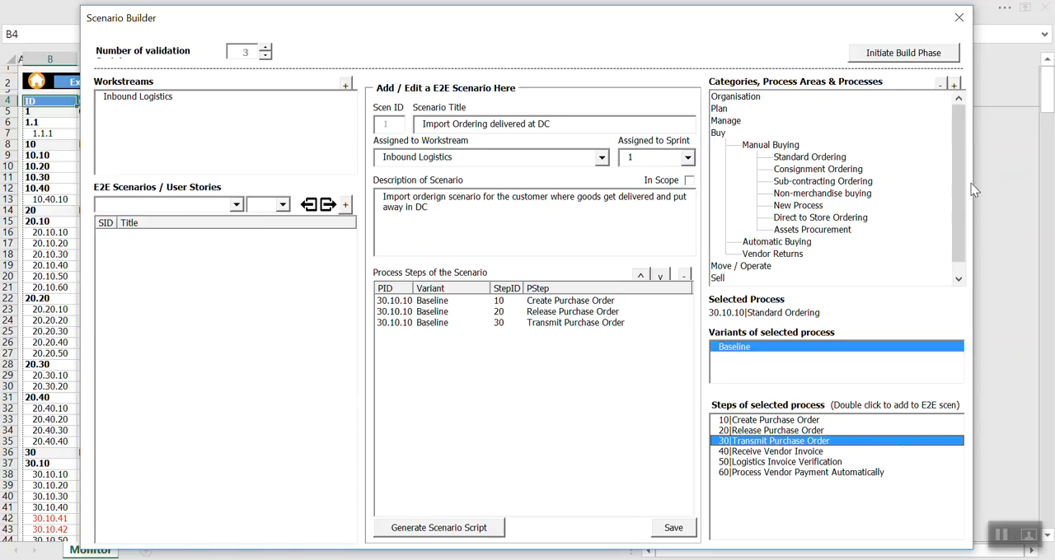
Add Receive ASN information from Vendor, Create Inbound delivery in SAP and Perform Goods receiving at WM from the DC Operations Goods Receipts process.
{"action": "left_click", "coordinate": [958, 280]}
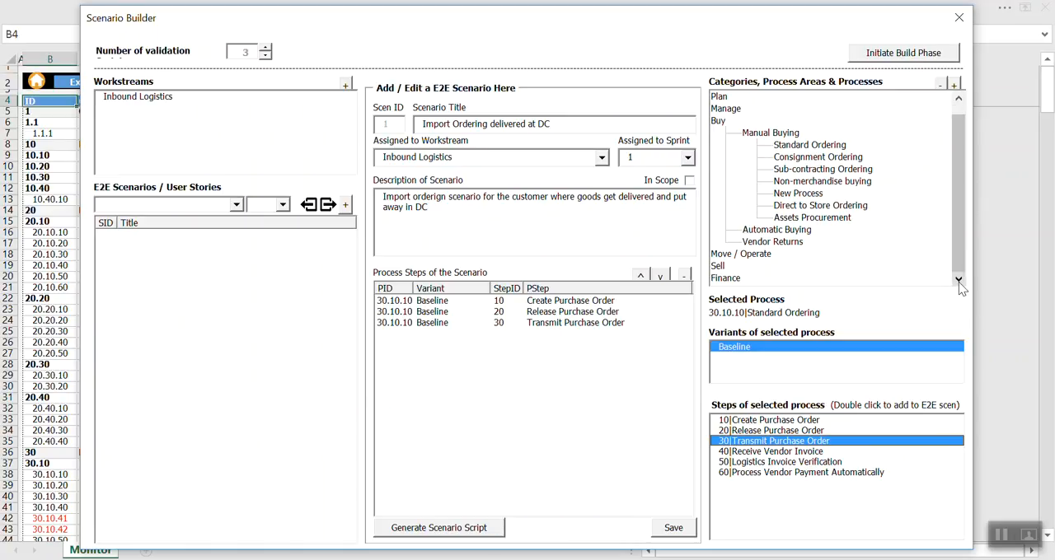
{"action": "double_click", "coordinate": [720, 256]}
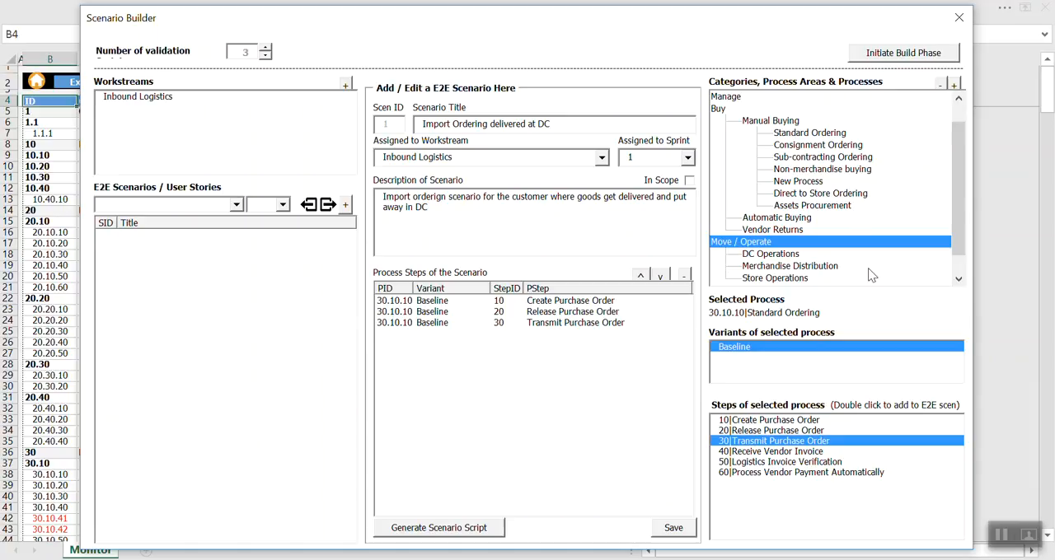
{"action": "double_click", "coordinate": [746, 255]}
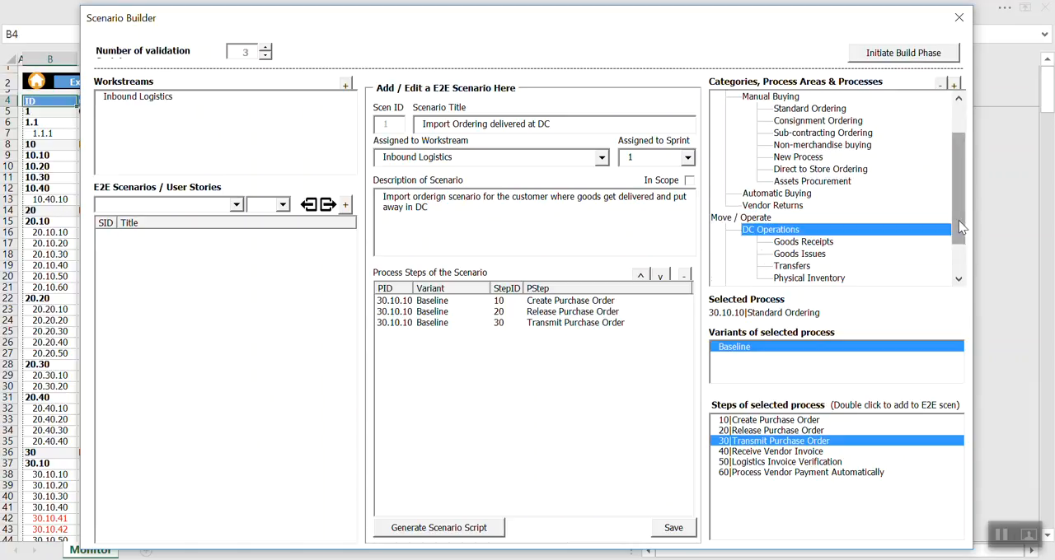
{"action": "left_click_drag", "start_coordinate": [959, 226], "coordinate": [958, 256]}
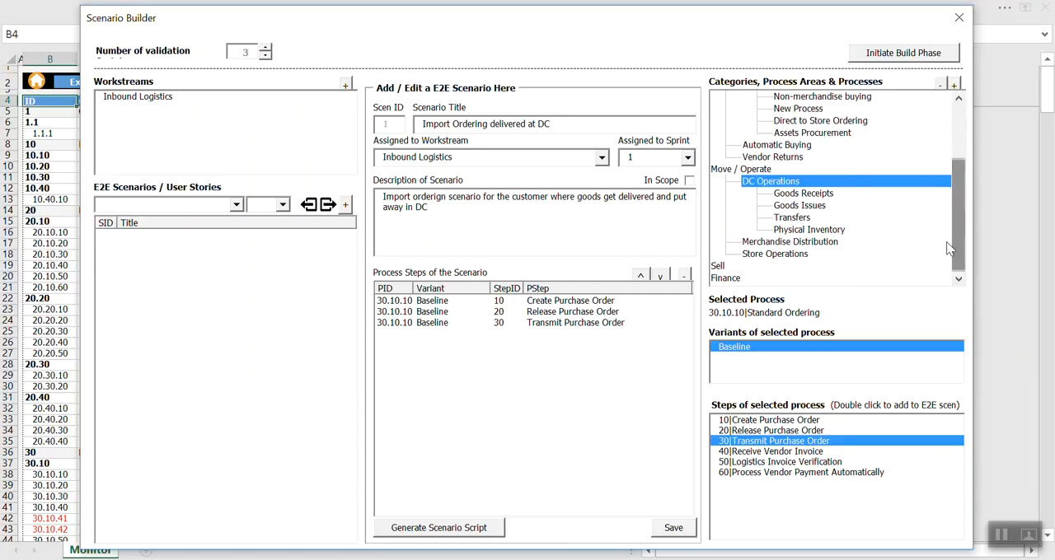
{"action": "double_click", "coordinate": [791, 196]}
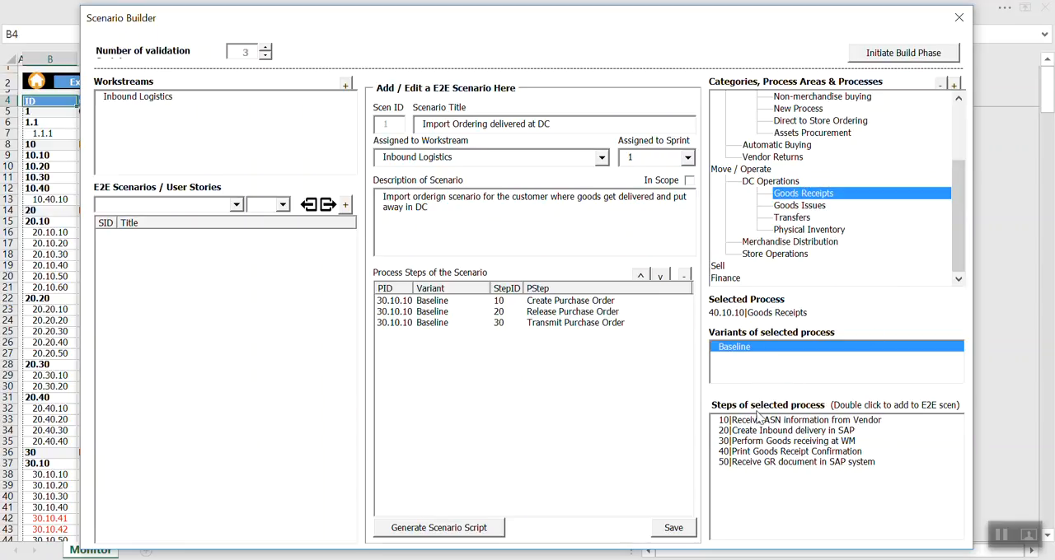
{"action": "left_click", "coordinate": [750, 422]}
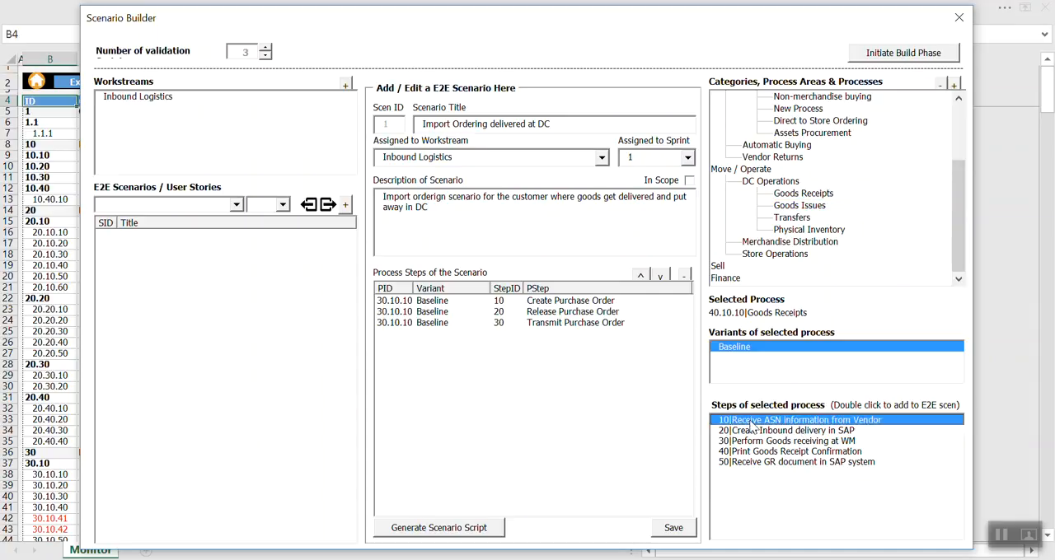
{"action": "double_click", "coordinate": [750, 423]}
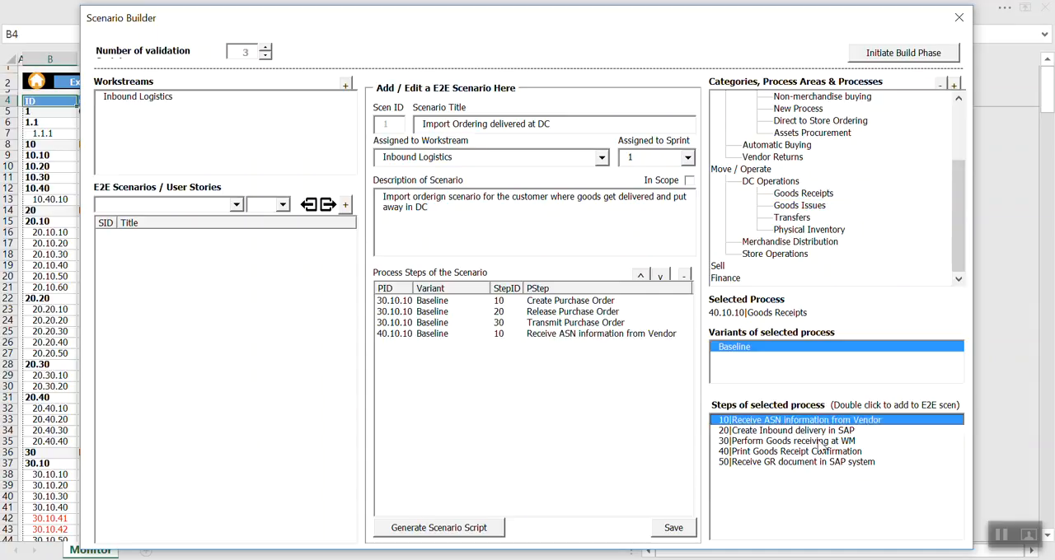
{"action": "double_click", "coordinate": [773, 433]}
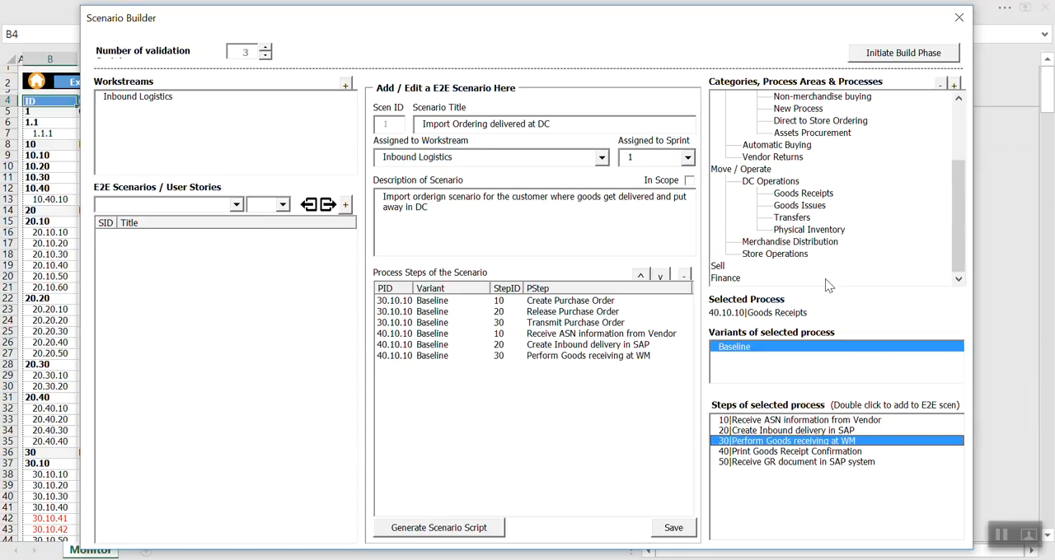
Add the Receive Vendor Invoice and Logistics Invoice Verification steps of the Standard Ordering process to the scenario.
{"action": "scroll", "coordinate": [828, 280], "scroll_direction": "up", "scroll_amount": 3}
{"action": "left_click", "coordinate": [806, 158]}
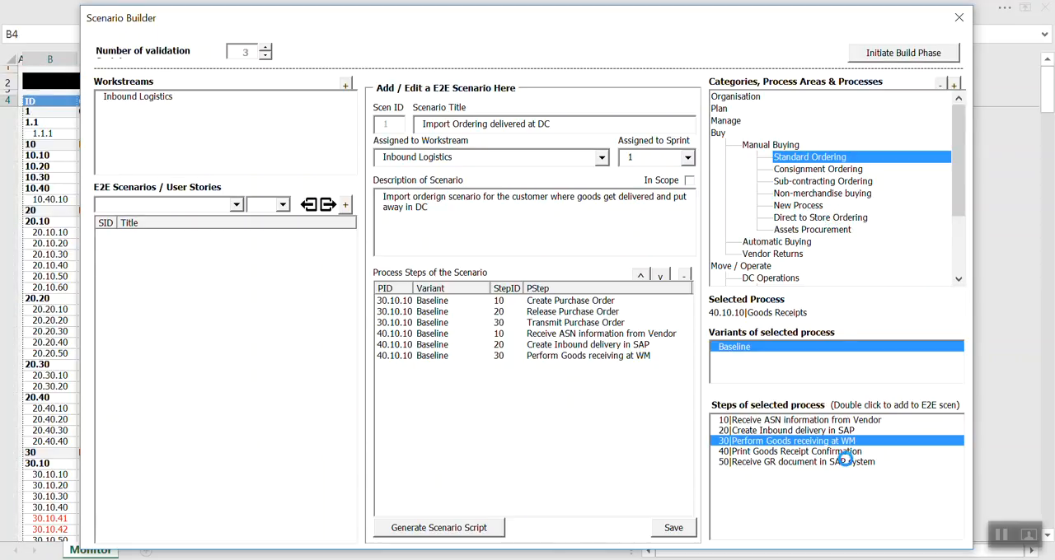
{"action": "double_click", "coordinate": [746, 453]}
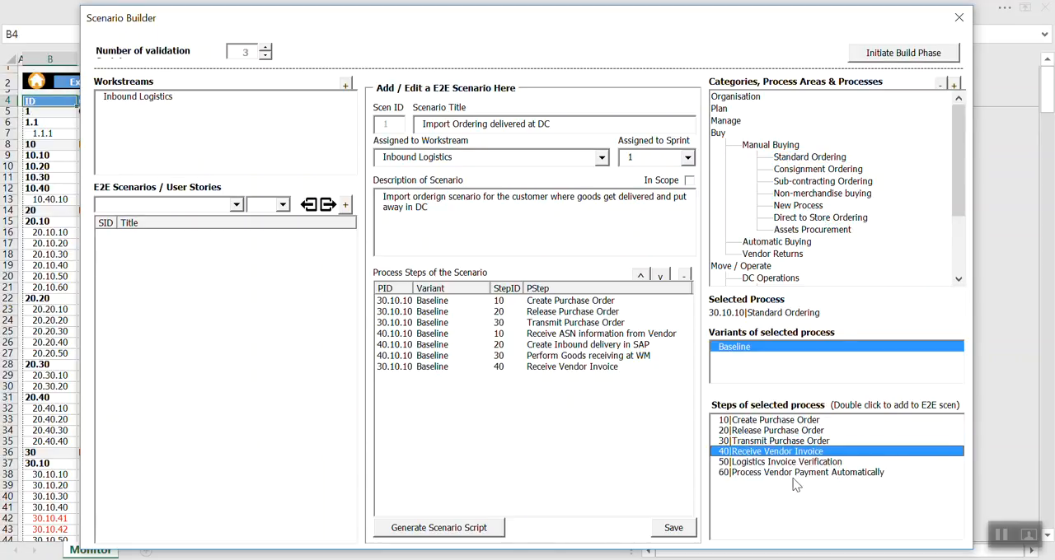
{"action": "double_click", "coordinate": [759, 463]}
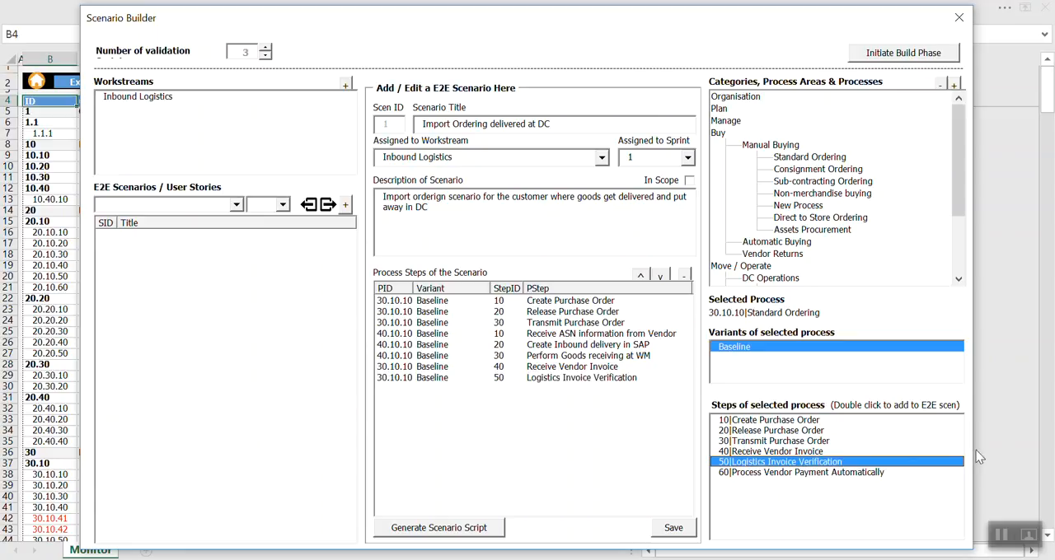
Add the Settle payment with the vendor step from Accounts Payable, under Finance > Financial Accounting, to the scenario.
{"action": "left_click_drag", "start_coordinate": [956, 194], "coordinate": [953, 254]}
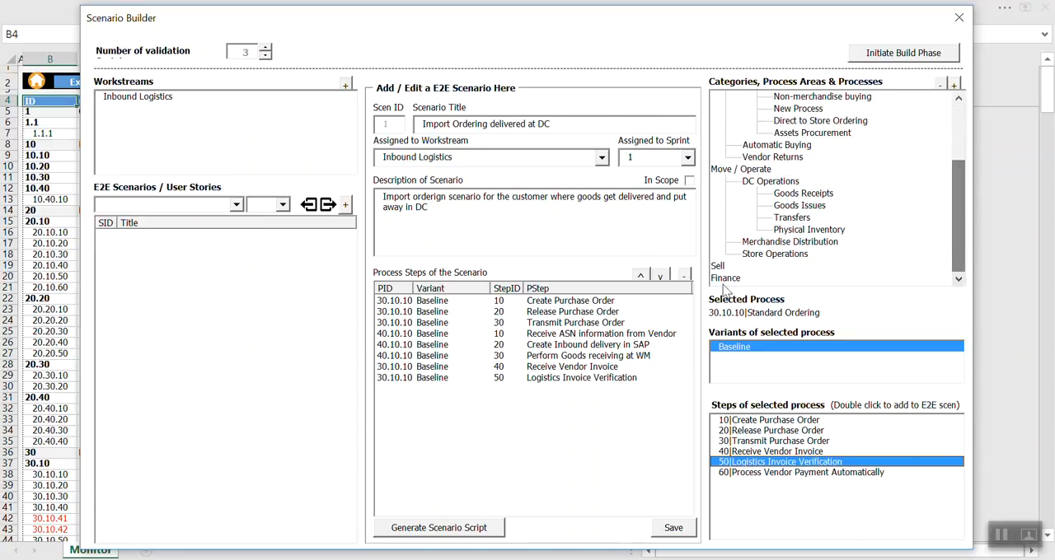
{"action": "double_click", "coordinate": [733, 279]}
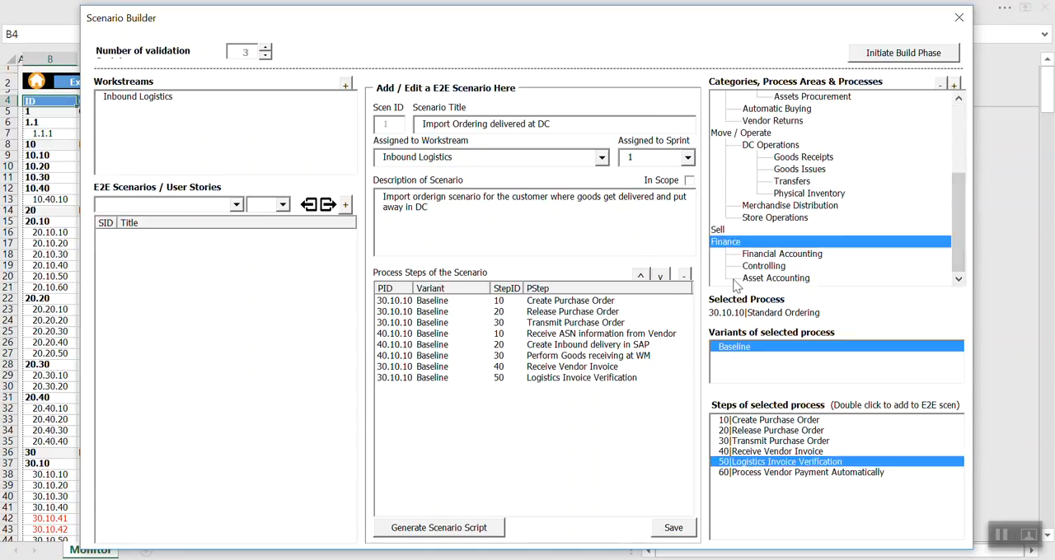
{"action": "double_click", "coordinate": [774, 254]}
{"action": "left_click", "coordinate": [812, 246]}
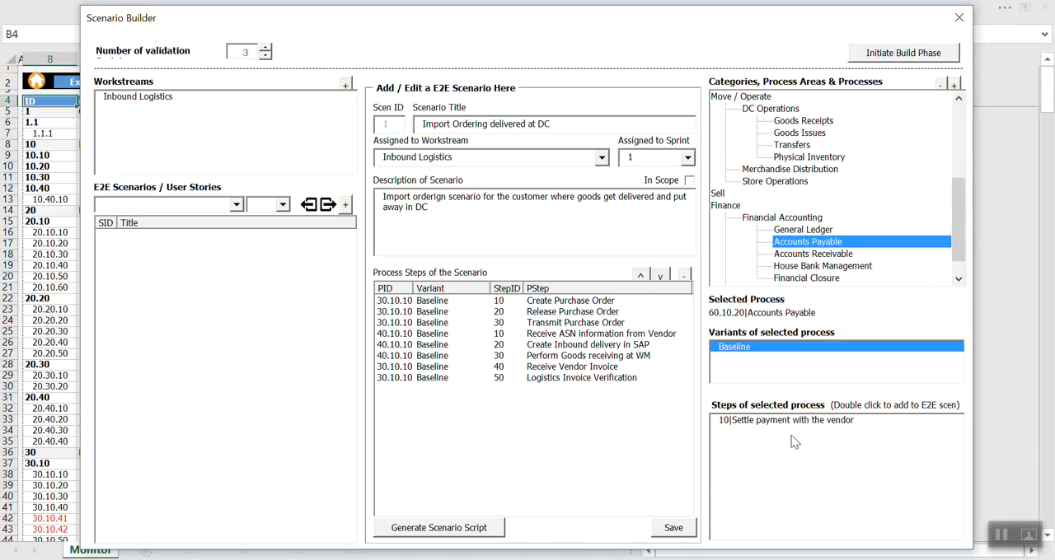
{"action": "double_click", "coordinate": [765, 421]}
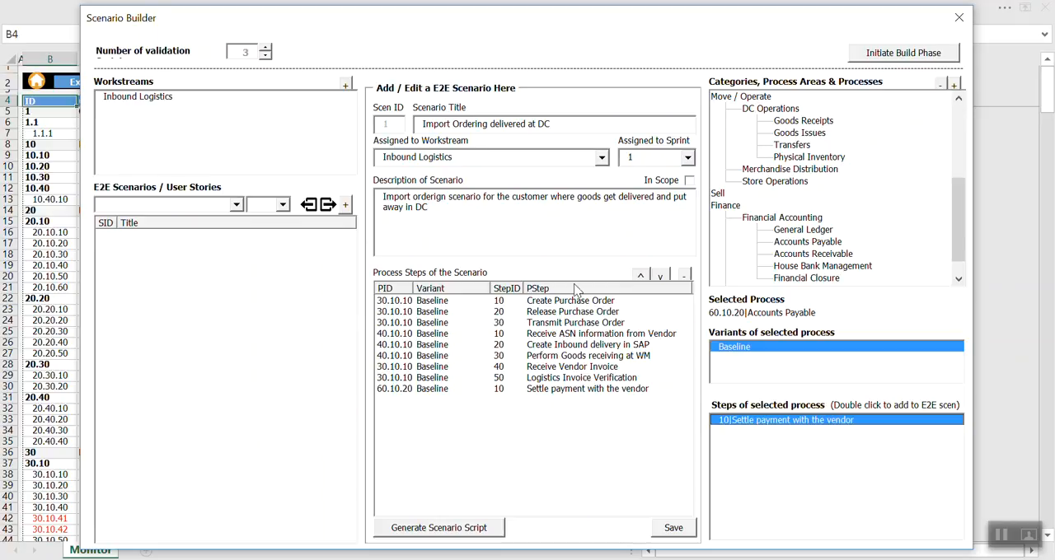
Save the Import Ordering delivered at DC scenario and mark it as in scope.
{"action": "left_click", "coordinate": [675, 532]}
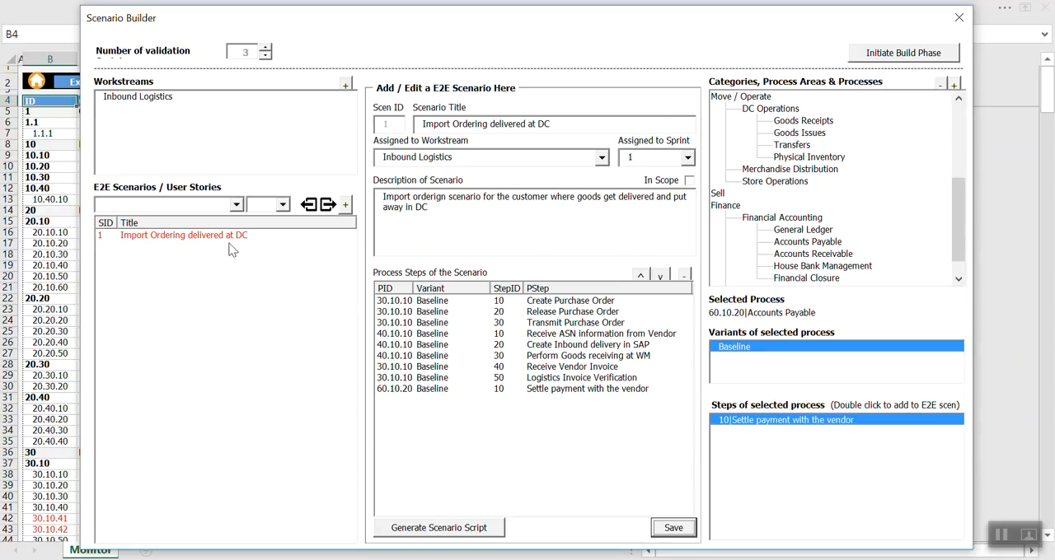
{"action": "left_click", "coordinate": [689, 182]}
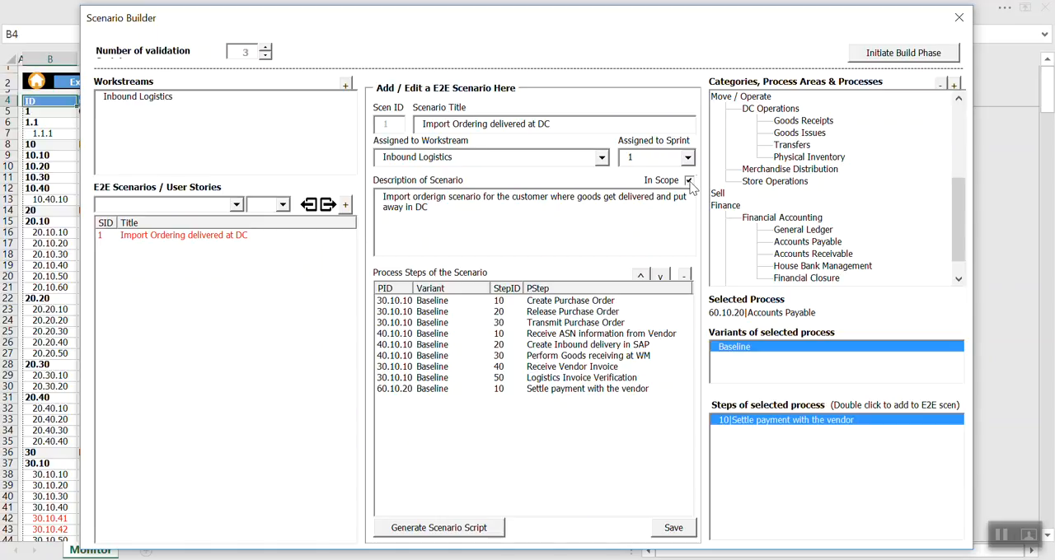
{"action": "left_click", "coordinate": [673, 527]}
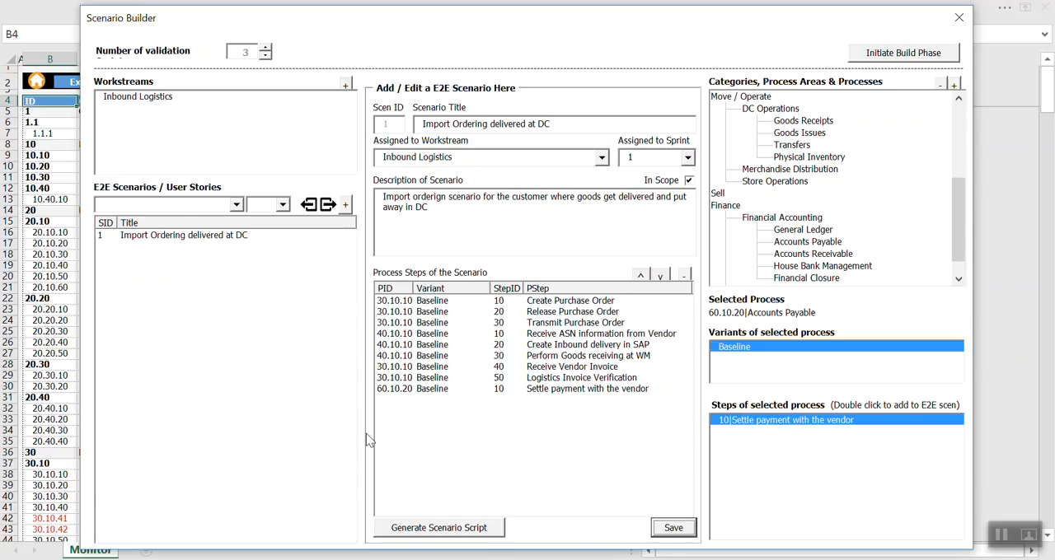
Generate the scenario script and save it in the Temp folder as the Word document E2EScriptImport.docx.
{"action": "left_click", "coordinate": [441, 529]}
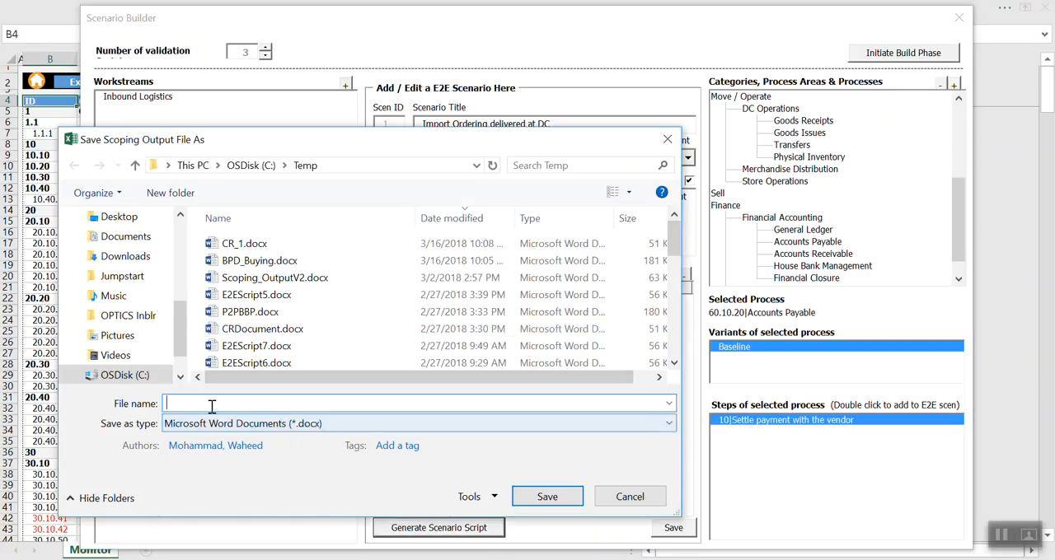
{"action": "type", "text": "E2E"}
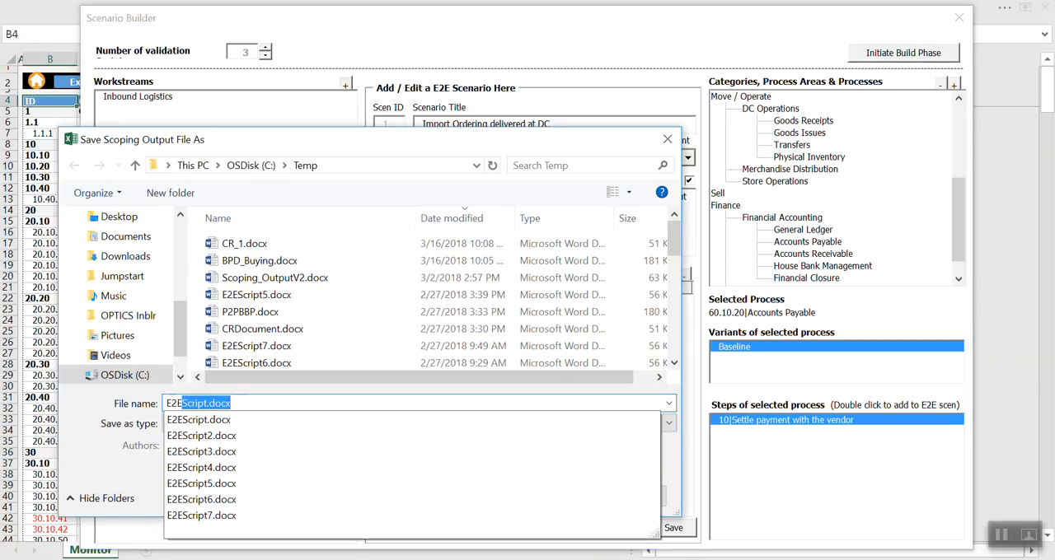
{"action": "type", "text": "Script"}
{"action": "key", "text": "BackSpace"}
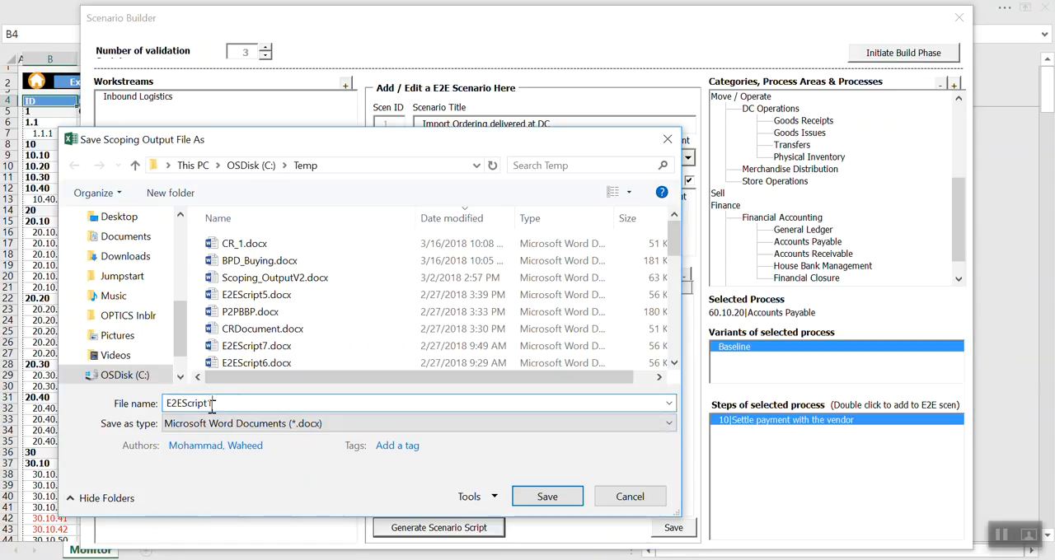
{"action": "type", "text": "demo"}
{"action": "key", "text": "Return"}
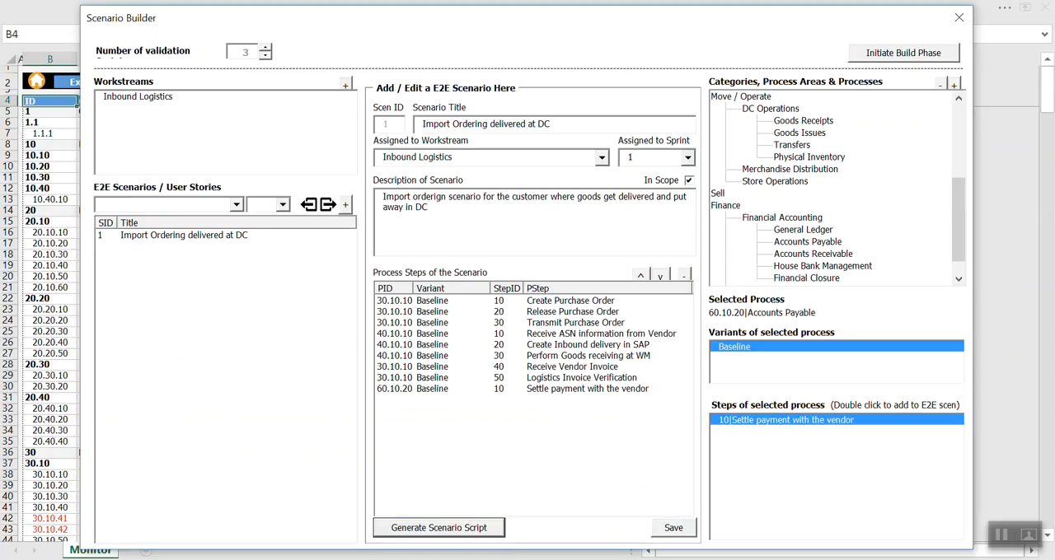
Switch to File Explorer and open E2EScriptImport.docx from the Temp folder in Word.
{"action": "left_click", "coordinate": [466, 559]}
{"action": "left_click", "coordinate": [590, 516]}
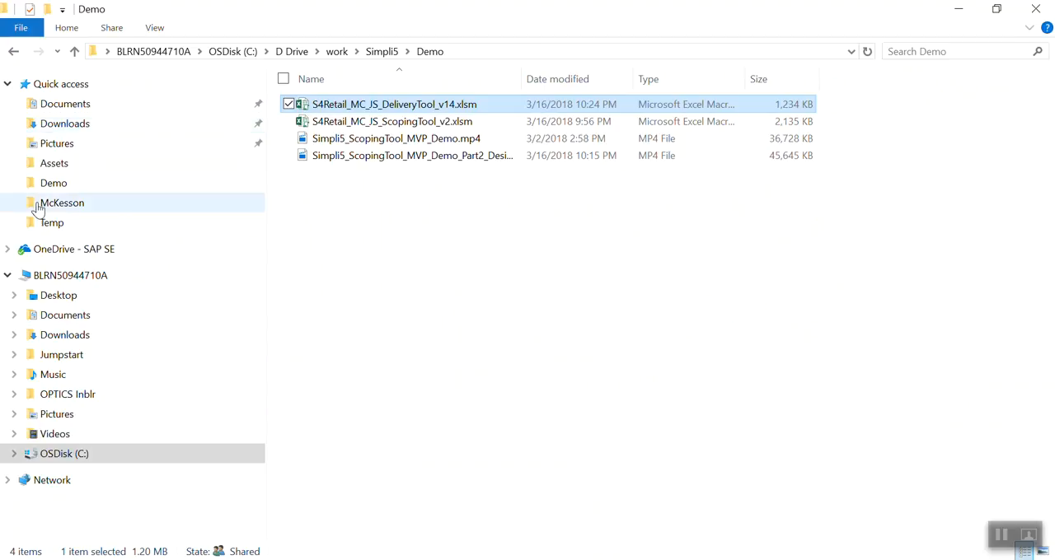
{"action": "left_click", "coordinate": [46, 224]}
{"action": "double_click", "coordinate": [453, 107]}
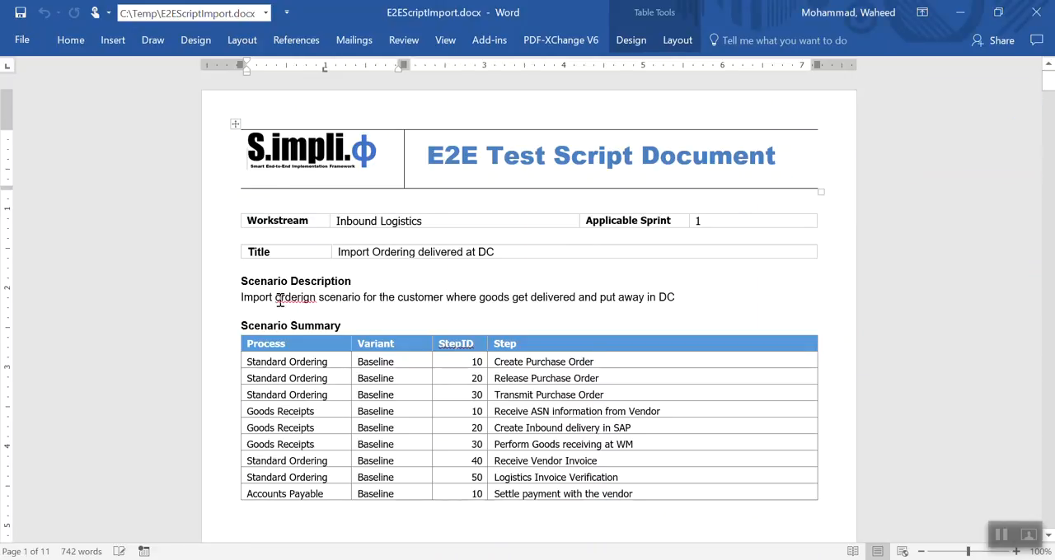
Examine the test script's scenario description, scenario summary and the details table of Create Purchase Order.
{"action": "left_click_drag", "start_coordinate": [247, 302], "coordinate": [704, 300]}
{"action": "scroll", "coordinate": [408, 371], "scroll_direction": "down", "scroll_amount": 3}
{"action": "scroll", "coordinate": [412, 387], "scroll_direction": "down", "scroll_amount": 1}
{"action": "scroll", "coordinate": [353, 320], "scroll_direction": "up", "scroll_amount": 3}
{"action": "scroll", "coordinate": [321, 313], "scroll_direction": "down", "scroll_amount": 10}
{"action": "scroll", "coordinate": [416, 368], "scroll_direction": "down", "scroll_amount": 3}
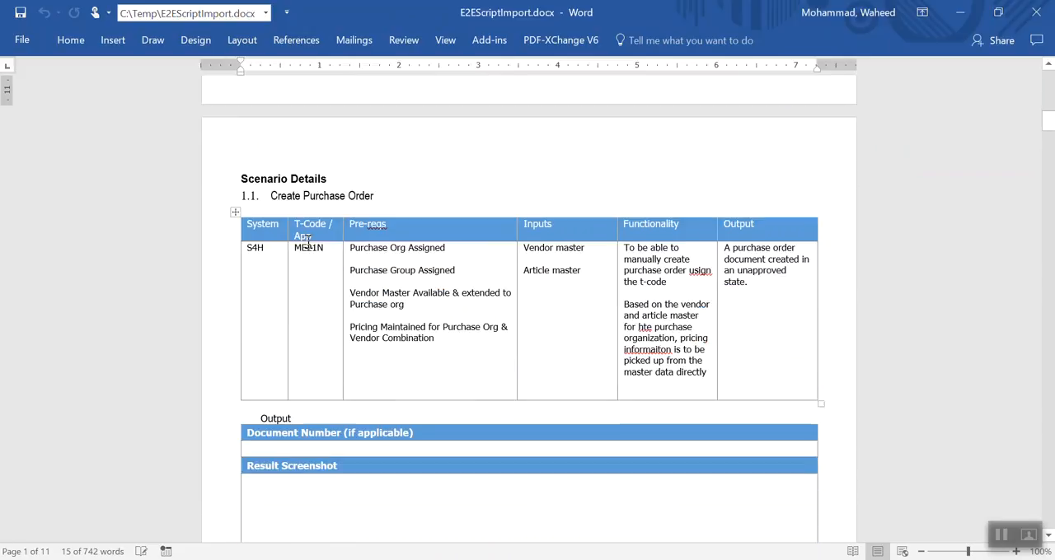
{"action": "scroll", "coordinate": [385, 326], "scroll_direction": "down", "scroll_amount": 3}
{"action": "scroll", "coordinate": [385, 326], "scroll_direction": "down", "scroll_amount": 3}
{"action": "scroll", "coordinate": [385, 325], "scroll_direction": "up", "scroll_amount": 5}
{"action": "scroll", "coordinate": [472, 376], "scroll_direction": "down", "scroll_amount": 3}
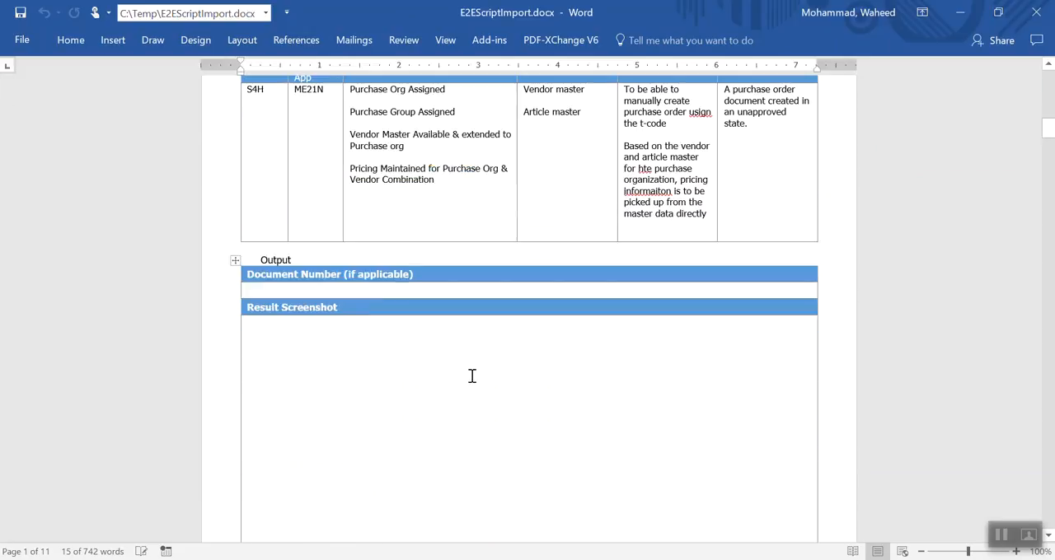
Review the document number and result screenshot sections of the script's first steps and close the document.
{"action": "left_click", "coordinate": [293, 289]}
{"action": "scroll", "coordinate": [358, 404], "scroll_direction": "down", "scroll_amount": 4}
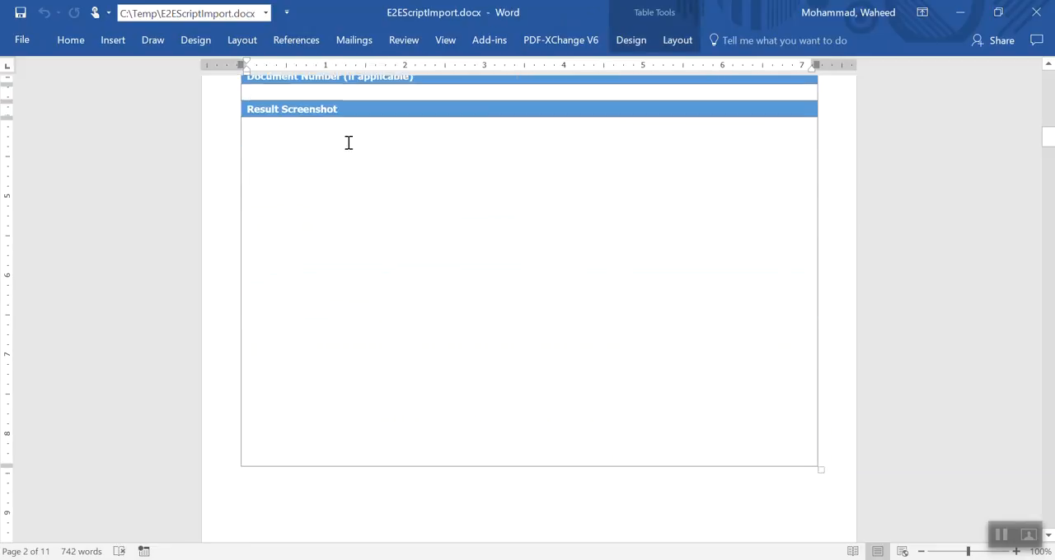
{"action": "scroll", "coordinate": [349, 142], "scroll_direction": "up", "scroll_amount": 3}
{"action": "scroll", "coordinate": [329, 283], "scroll_direction": "down", "scroll_amount": 15}
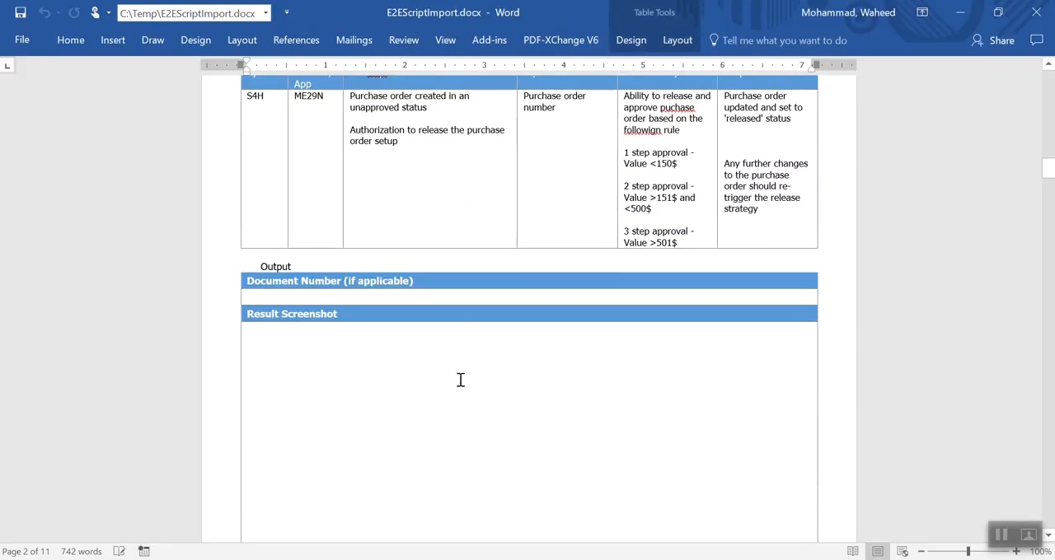
{"action": "scroll", "coordinate": [460, 379], "scroll_direction": "down", "scroll_amount": 20}
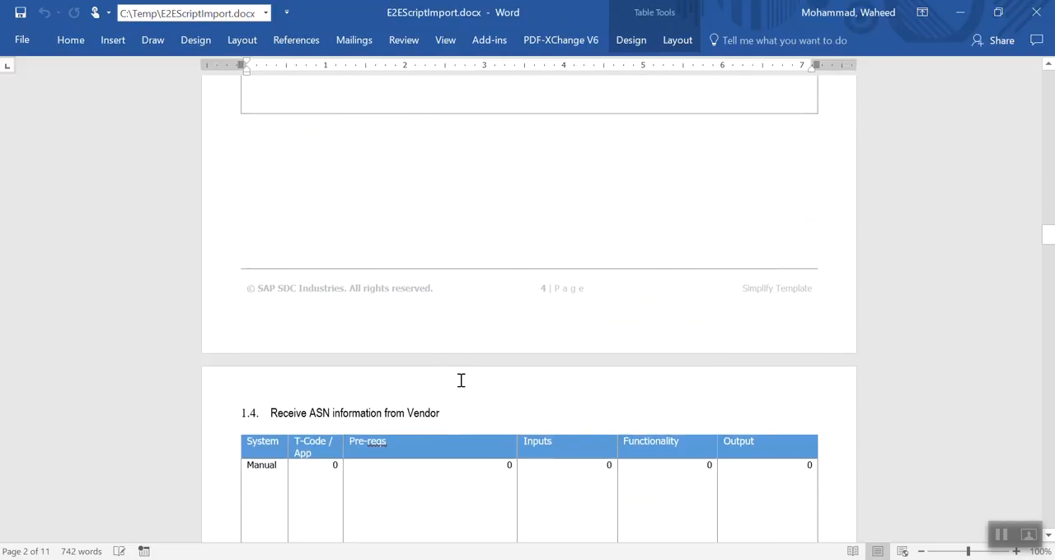
{"action": "left_click", "coordinate": [1037, 13]}
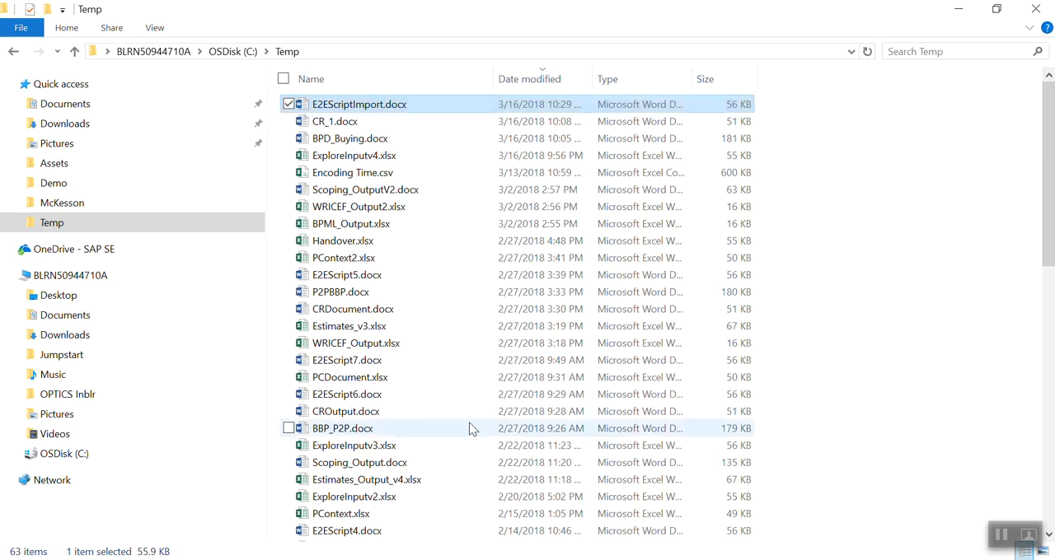
Switch back to the Scenario Builder in Excel and view the step description of Receive ASN information from Vendor.
{"action": "key", "text": "alt+Tab"}
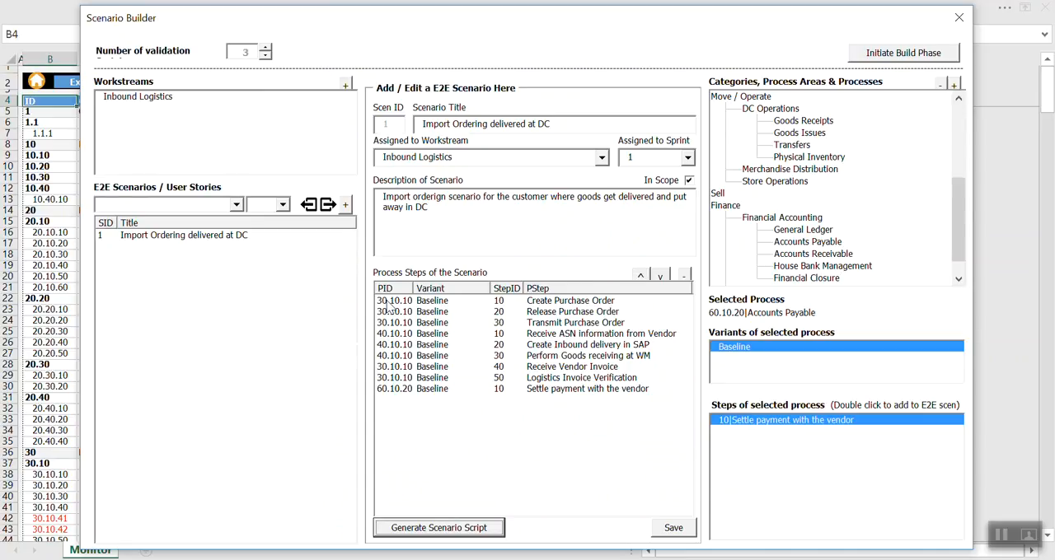
{"action": "double_click", "coordinate": [511, 333]}
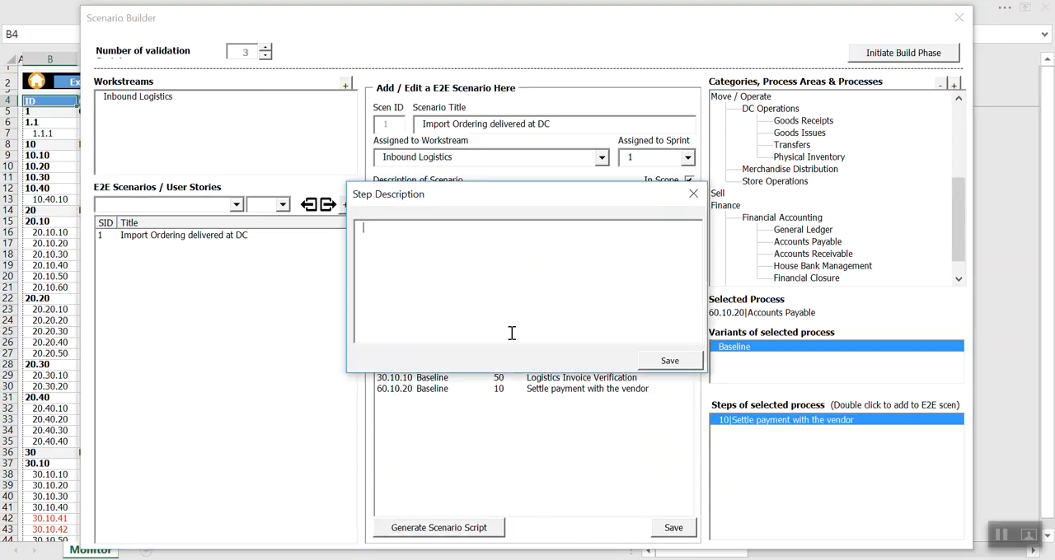
{"action": "left_click", "coordinate": [693, 194]}
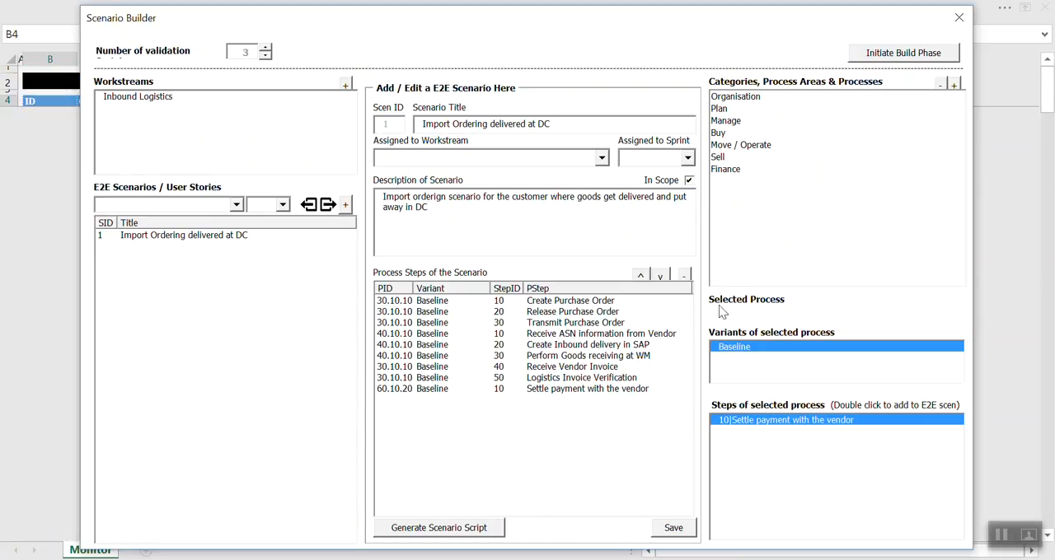
Move the Receive ASN information from Vendor step up one place in the scenario and back down again.
{"action": "left_click", "coordinate": [420, 334]}
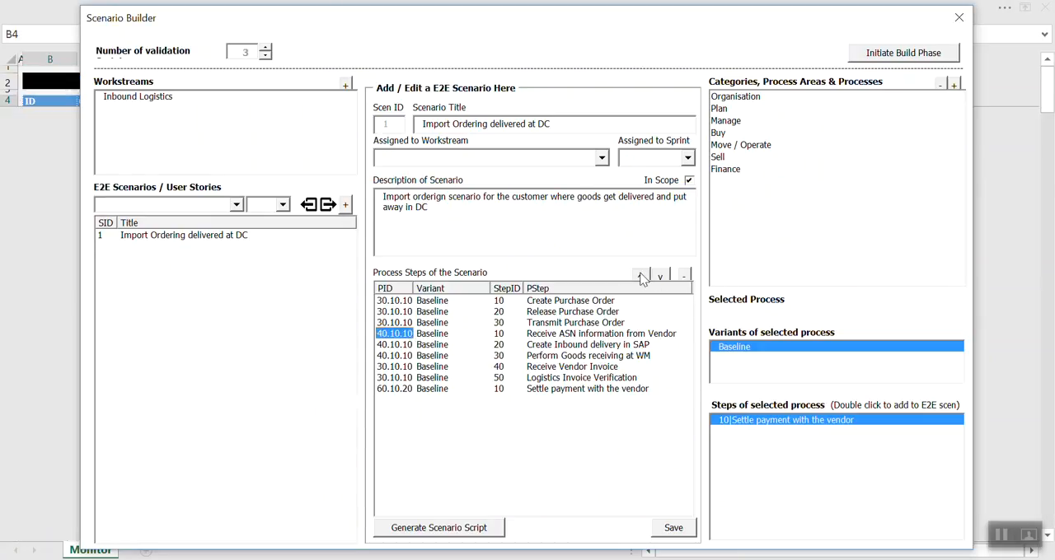
{"action": "left_click", "coordinate": [640, 275]}
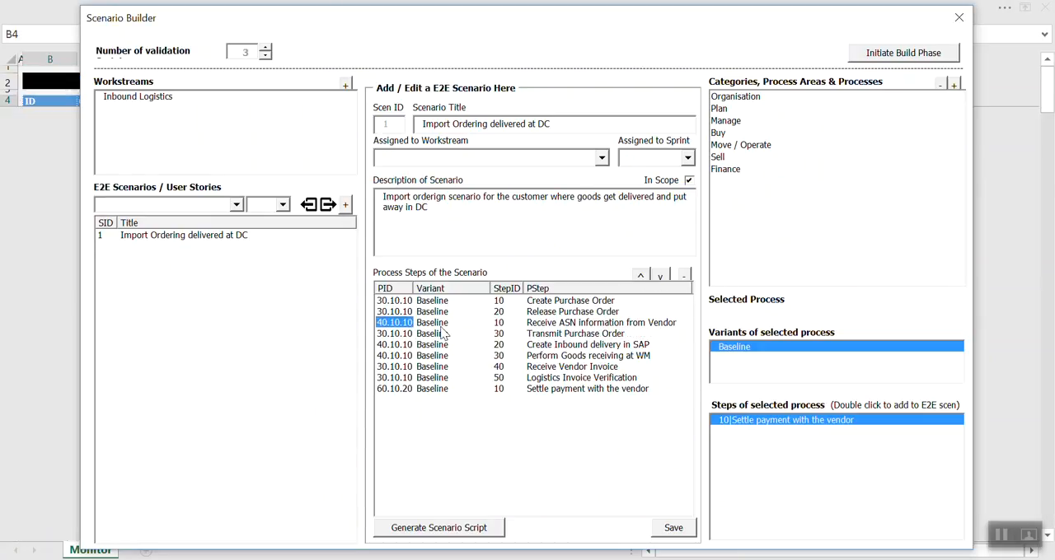
{"action": "left_click", "coordinate": [662, 278]}
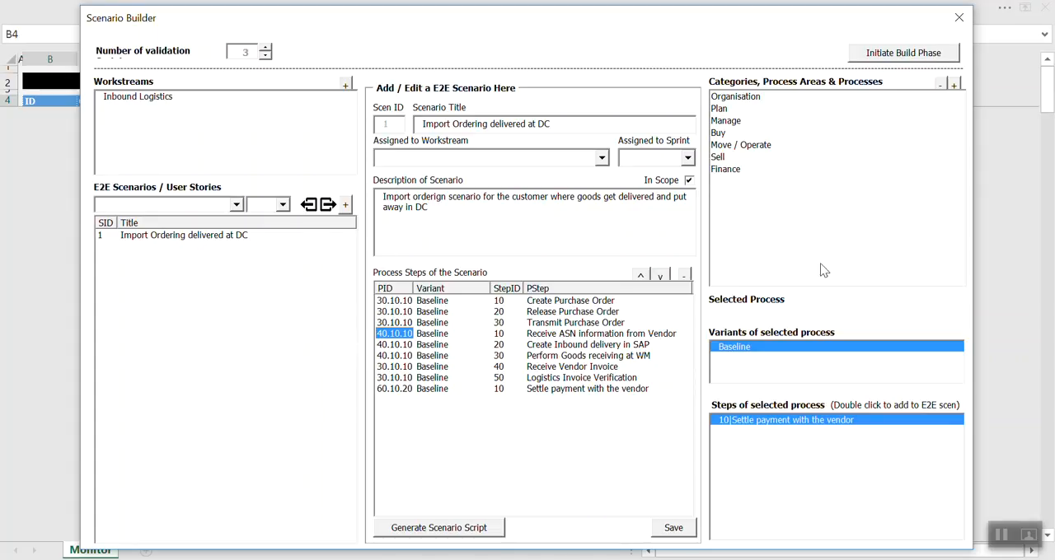
Import the Domestic Ordering with DSD scenario from the scenario repository.
{"action": "left_click", "coordinate": [326, 205]}
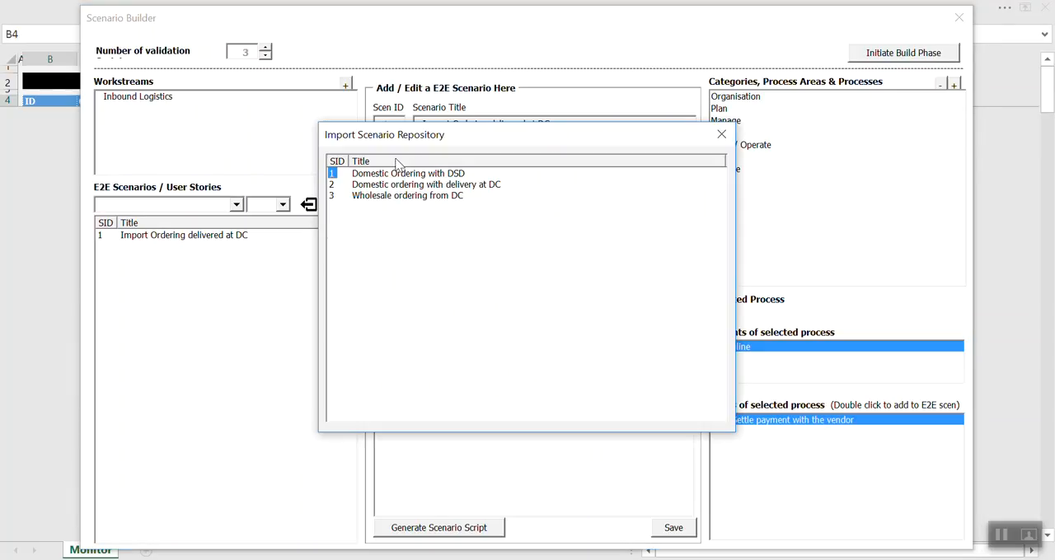
{"action": "double_click", "coordinate": [335, 175]}
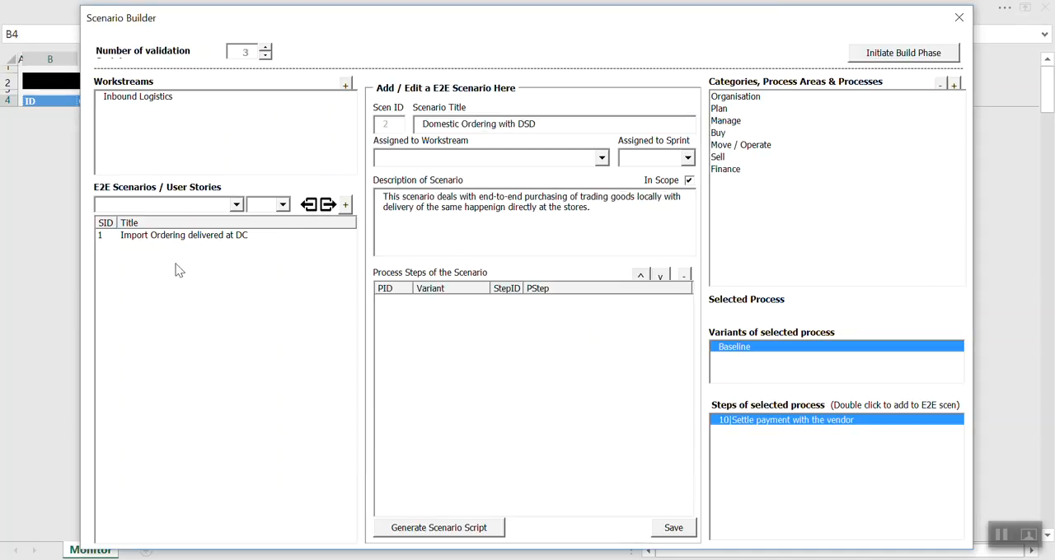
{"action": "left_click_drag", "start_coordinate": [562, 125], "coordinate": [404, 121]}
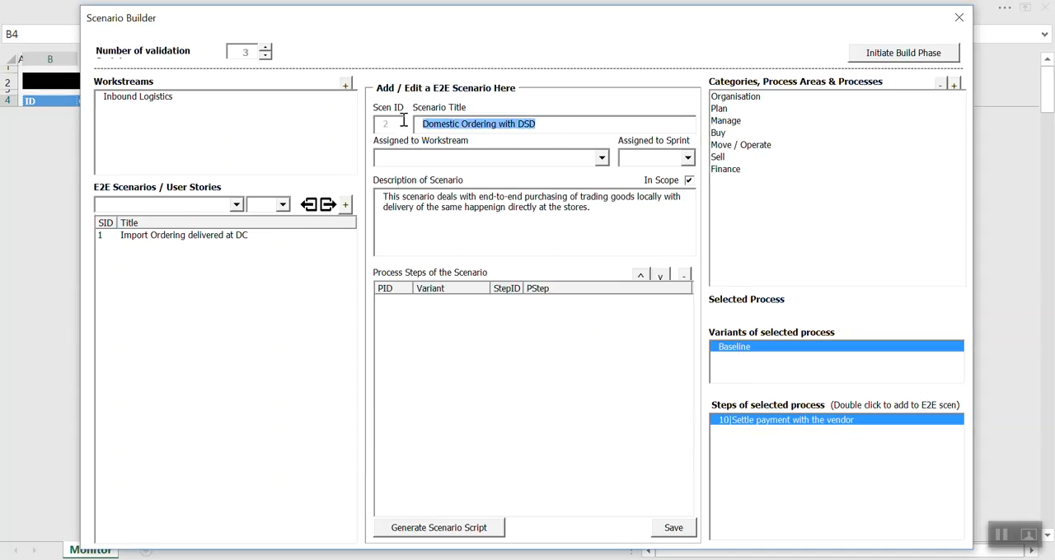
Assign the Domestic Ordering with DSD scenario to the Inbound Logistics workstream and sprint 1, and save it.
{"action": "left_click", "coordinate": [603, 159]}
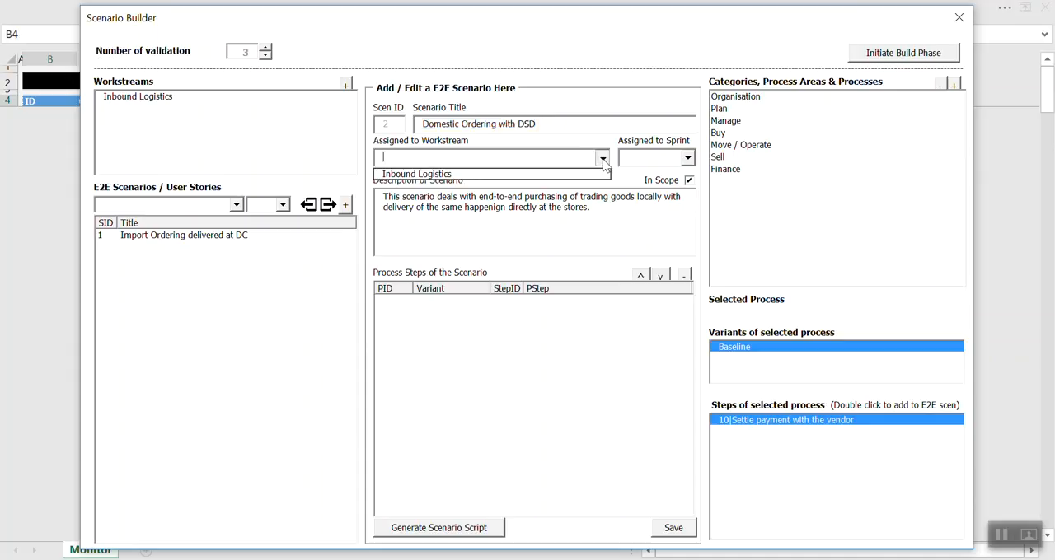
{"action": "left_click", "coordinate": [452, 175]}
{"action": "left_click", "coordinate": [688, 158]}
{"action": "left_click", "coordinate": [676, 170]}
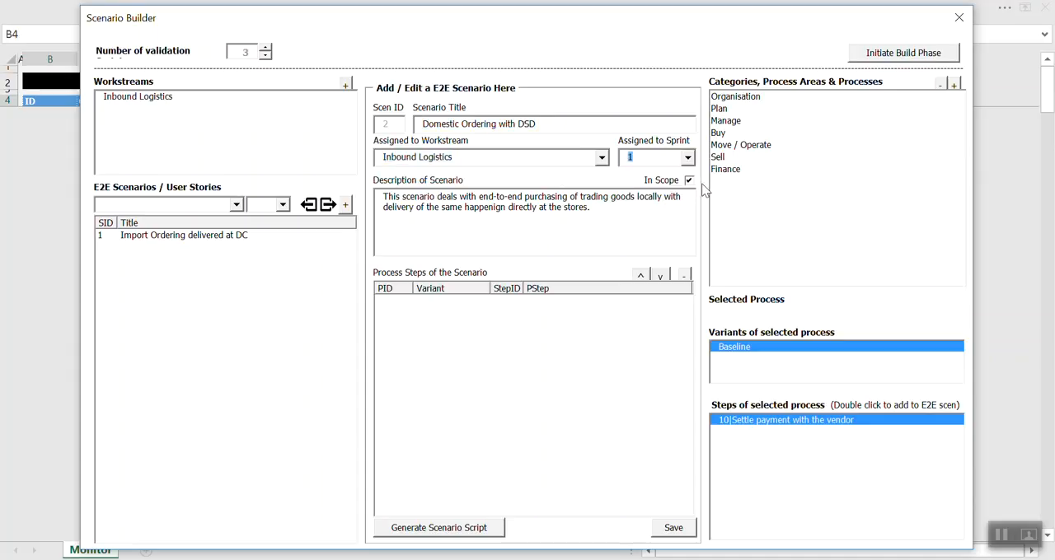
{"action": "left_click", "coordinate": [673, 529]}
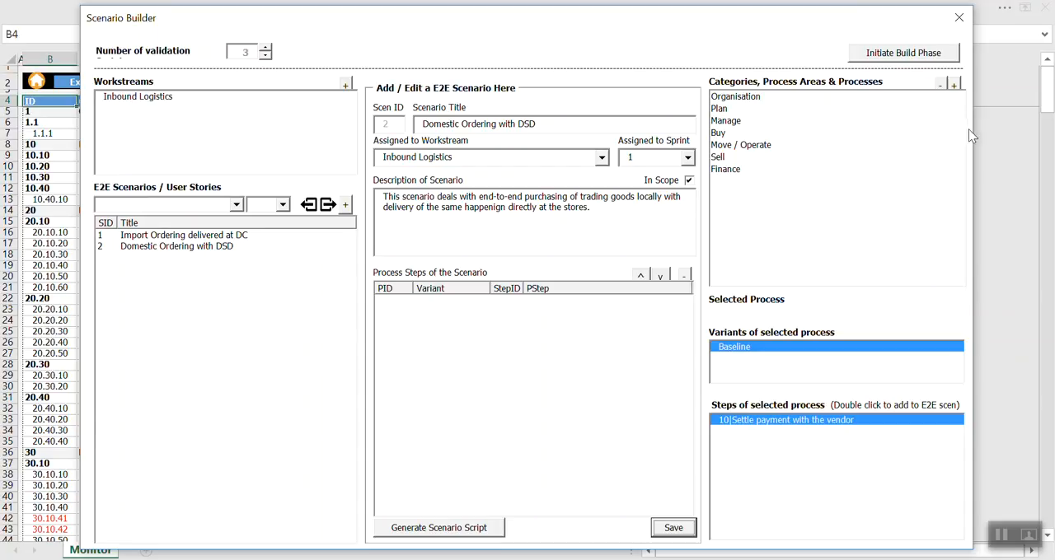
Initiate the build phase and switch from the Scenario Builder to the Build view.
{"action": "left_click", "coordinate": [888, 54]}
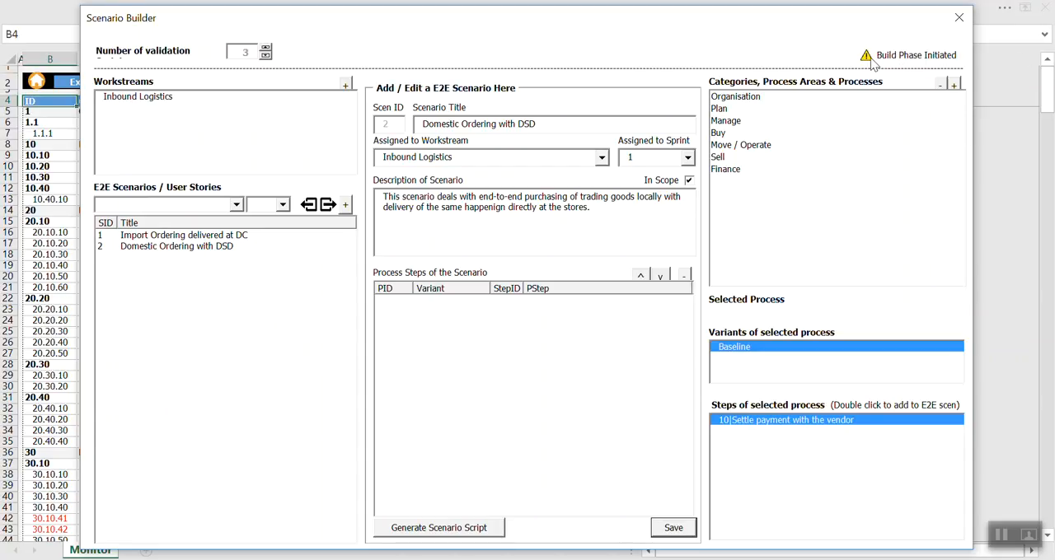
{"action": "left_click", "coordinate": [959, 17]}
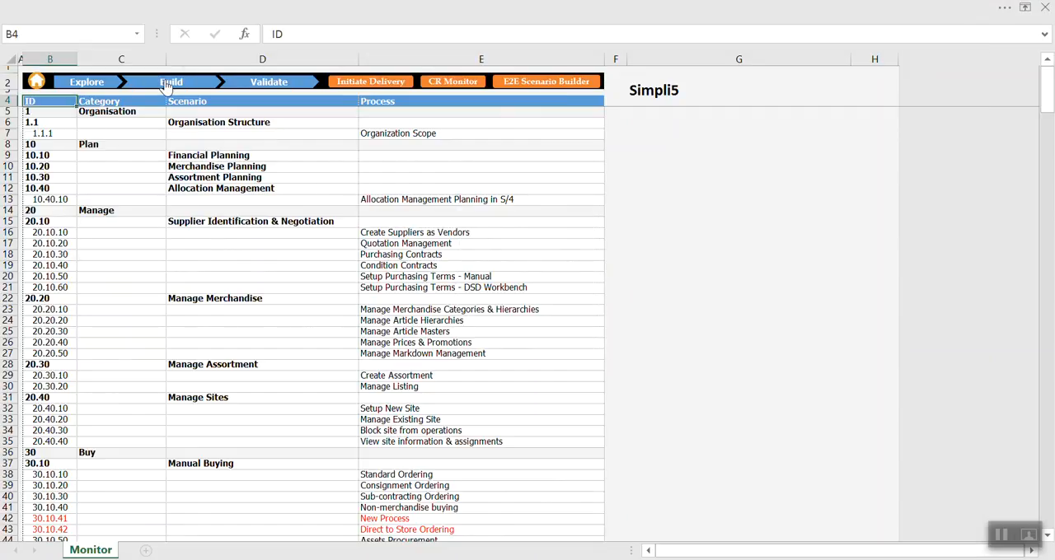
{"action": "left_click", "coordinate": [166, 84]}
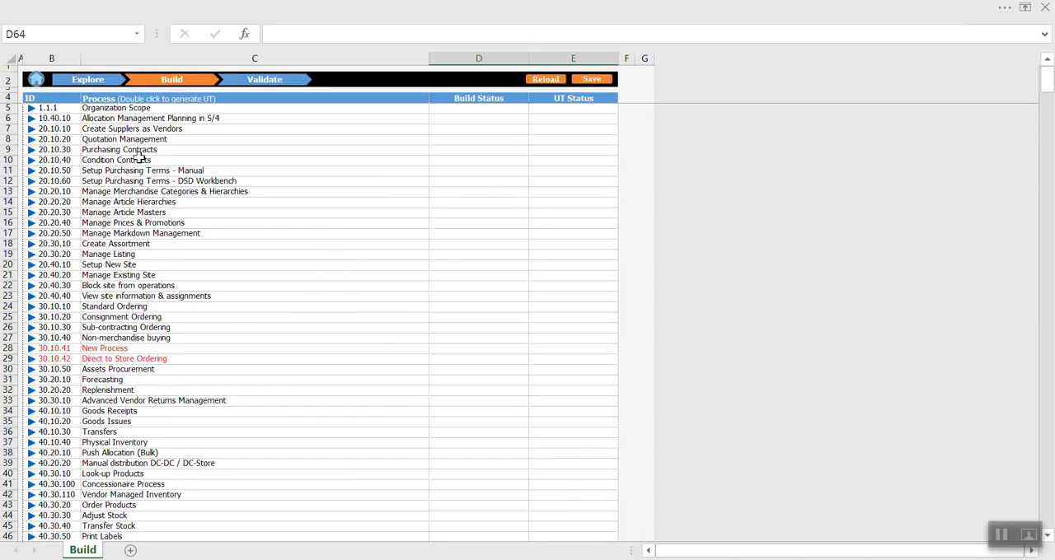
Look through the process list of the Build sheet and its Build Status column.
{"action": "left_click", "coordinate": [140, 152]}
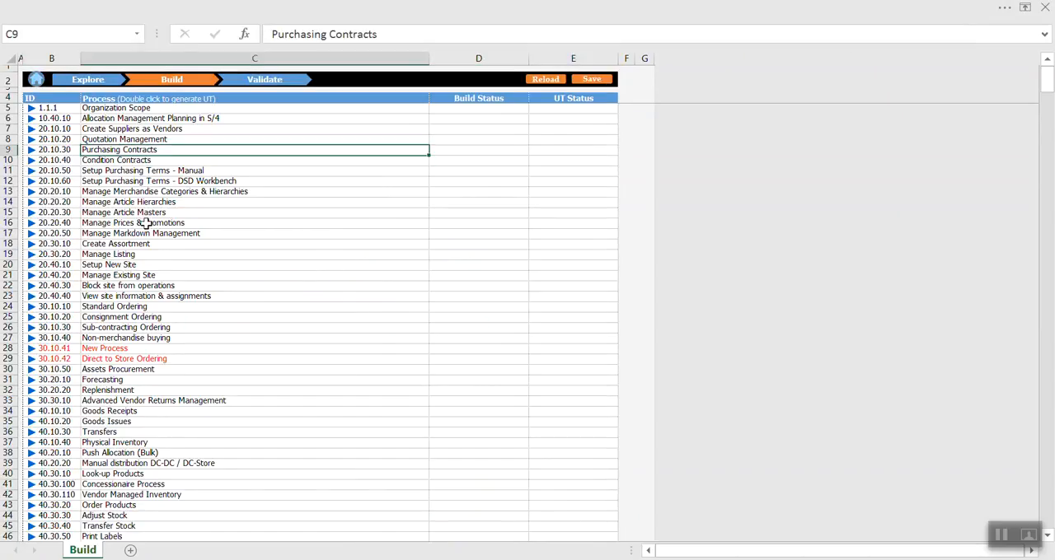
{"action": "scroll", "coordinate": [186, 333], "scroll_direction": "down", "scroll_amount": 11}
{"action": "scroll", "coordinate": [189, 333], "scroll_direction": "up", "scroll_amount": 6}
{"action": "scroll", "coordinate": [189, 333], "scroll_direction": "up", "scroll_amount": 5}
{"action": "left_click", "coordinate": [487, 98]}
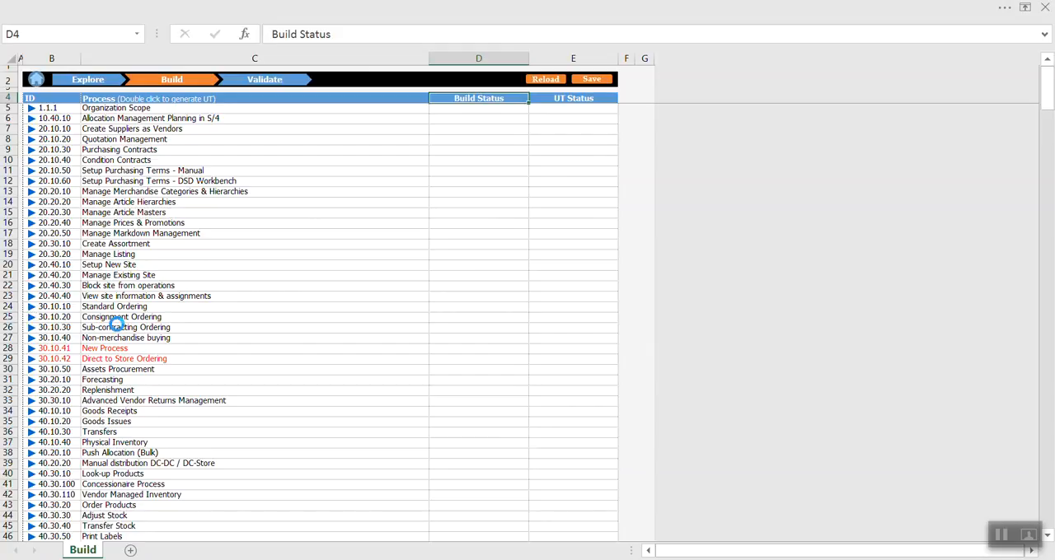
Expand the Standard Ordering process and examine its process steps and associated WRICEFs.
{"action": "left_click", "coordinate": [38, 307]}
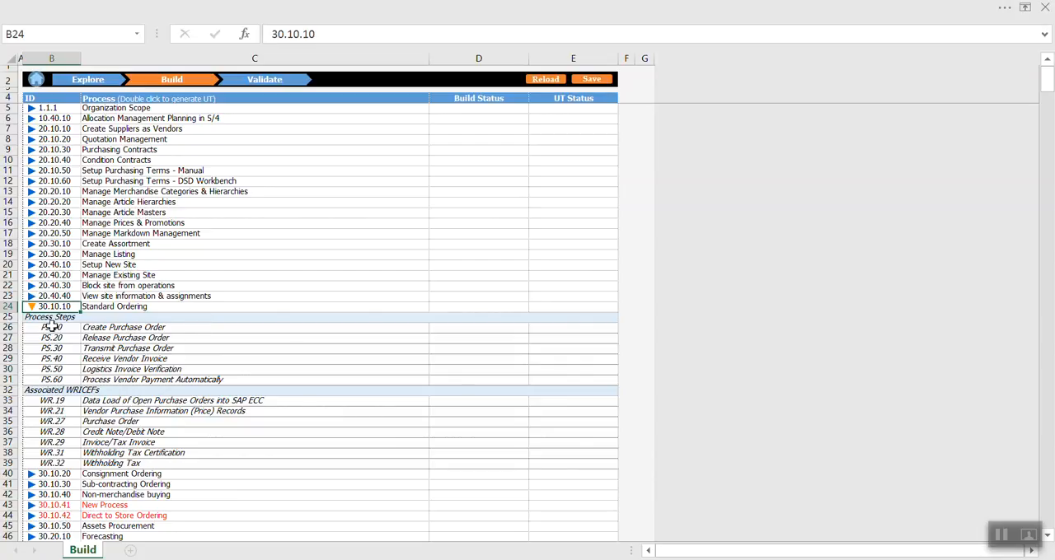
{"action": "left_click_drag", "start_coordinate": [118, 330], "coordinate": [103, 463]}
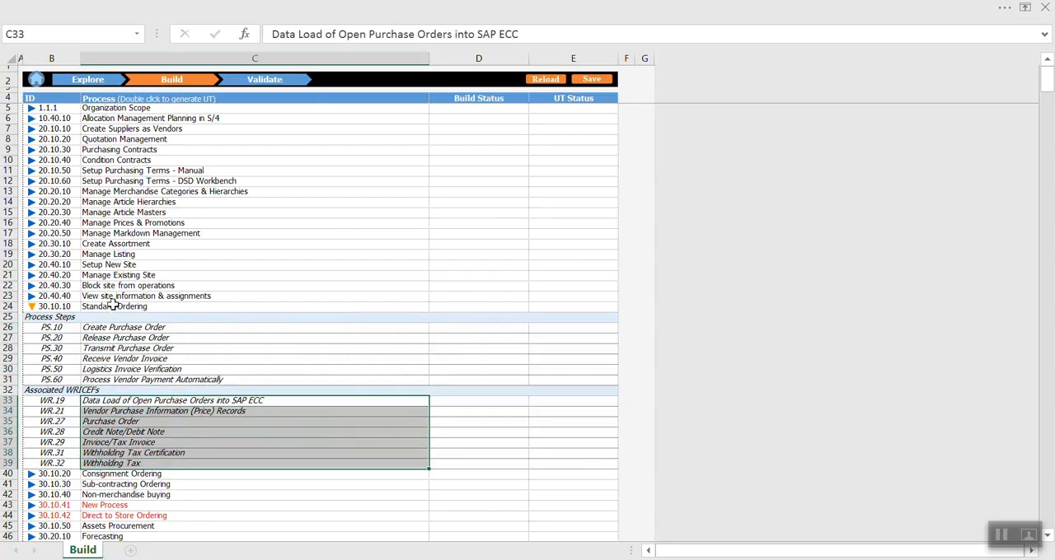
{"action": "left_click_drag", "start_coordinate": [93, 329], "coordinate": [103, 473]}
Set both the Build Status and the UT Status of the Standard Ordering process to Completed.
{"action": "left_click", "coordinate": [457, 305]}
{"action": "left_click", "coordinate": [533, 307]}
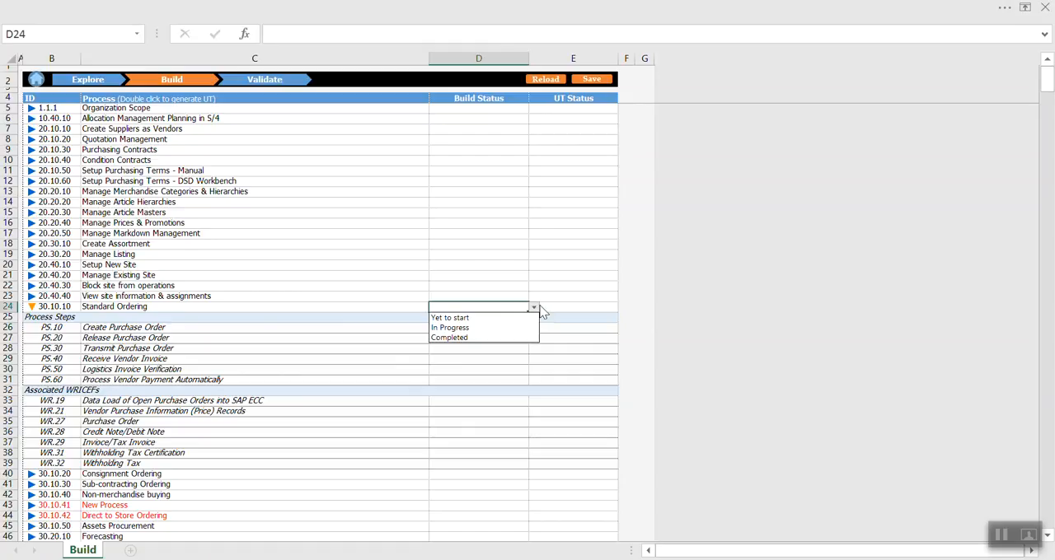
{"action": "left_click", "coordinate": [457, 338]}
{"action": "left_click", "coordinate": [568, 306]}
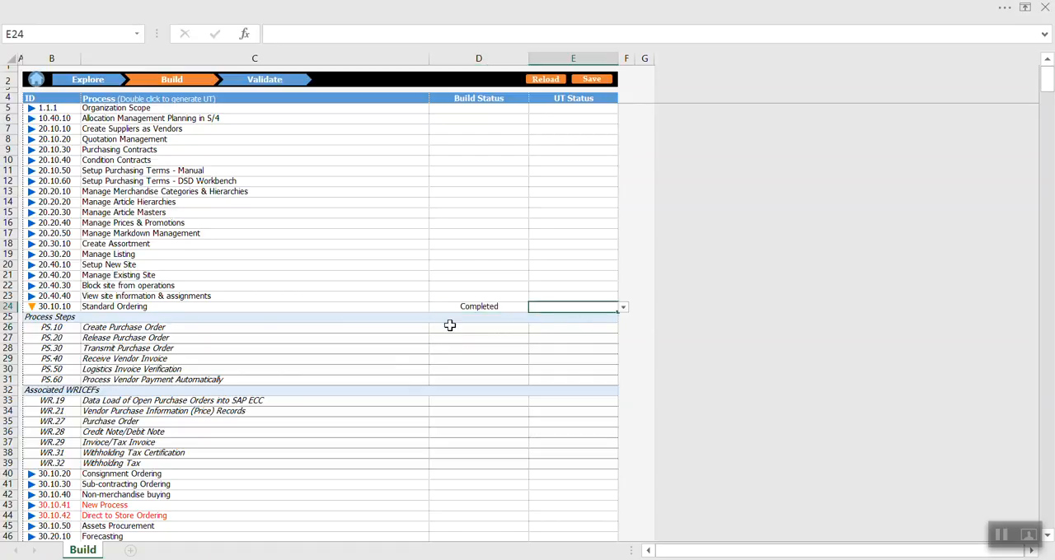
{"action": "left_click", "coordinate": [623, 307]}
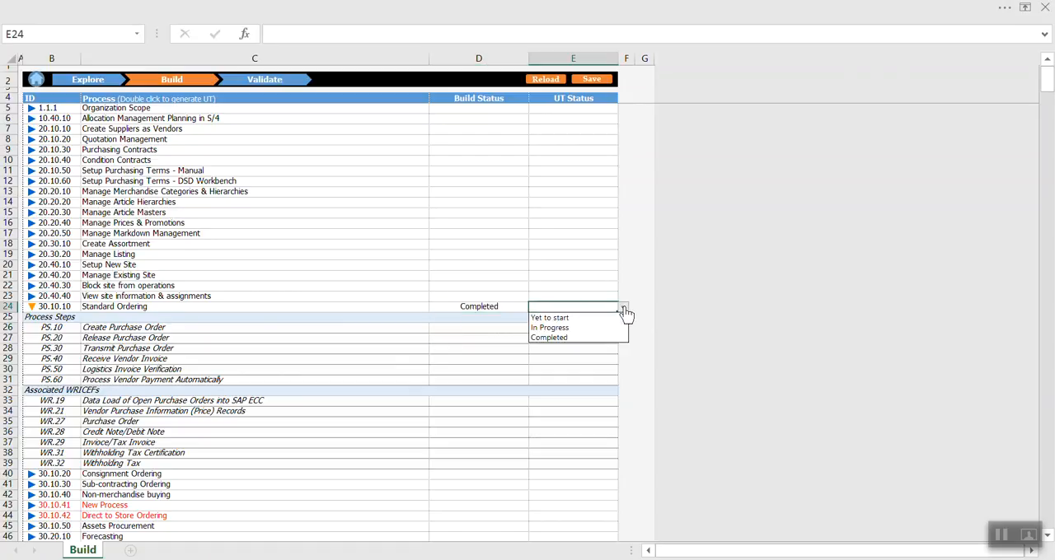
{"action": "left_click", "coordinate": [548, 338]}
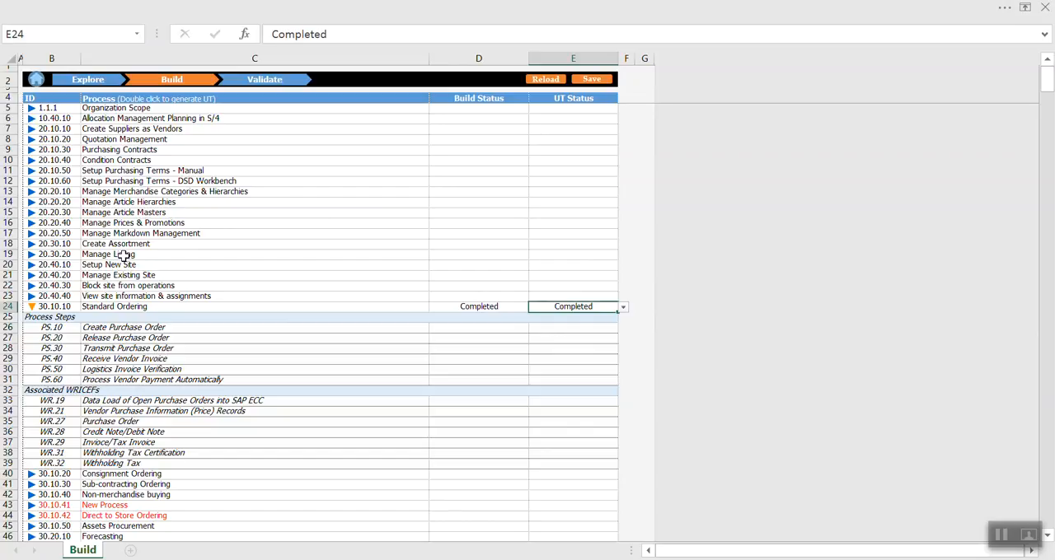
Generate the unit test script for Standard Ordering and save it in the Temp folder as PContextDocumentOrdering.
{"action": "double_click", "coordinate": [117, 306]}
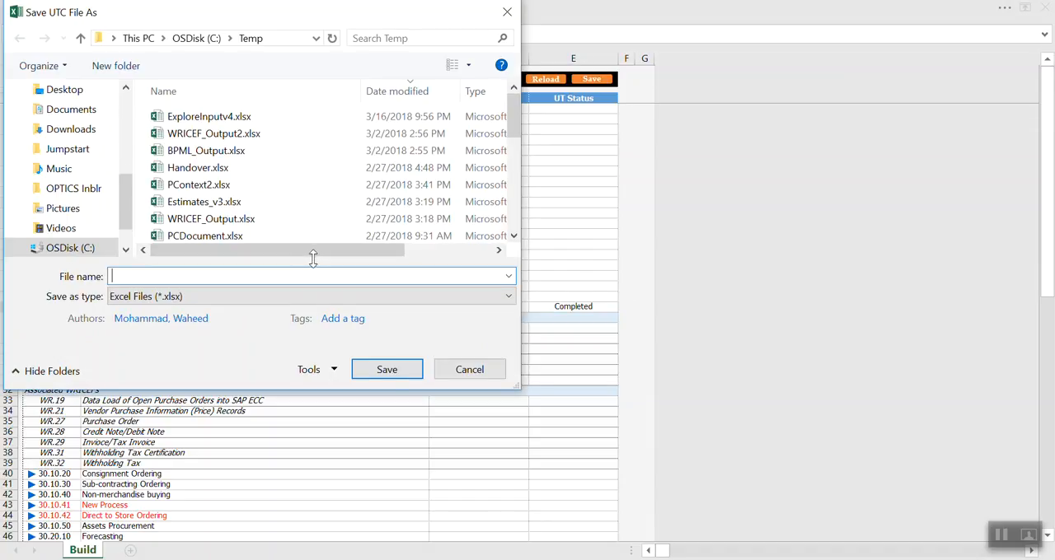
{"action": "type", "text": "PContextDoc"}
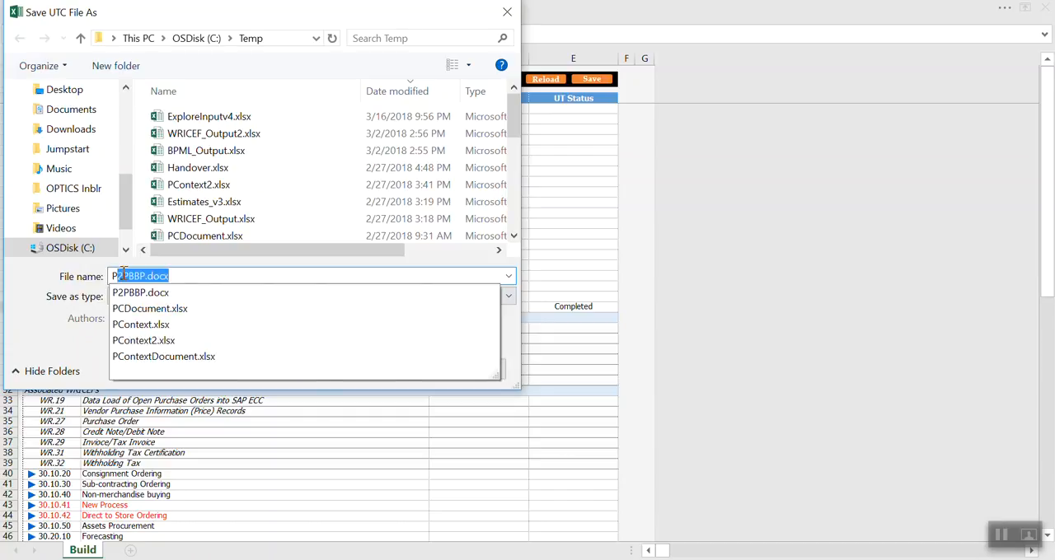
{"action": "type", "text": "ument"}
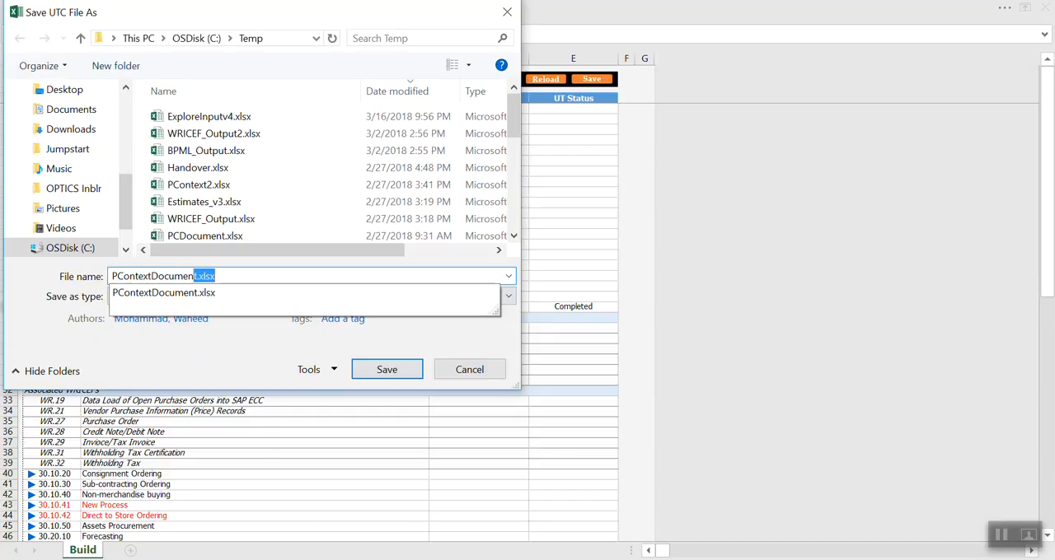
{"action": "key", "text": "Delete"}
{"action": "type", "text": "Ordering"}
{"action": "key", "text": "Return"}
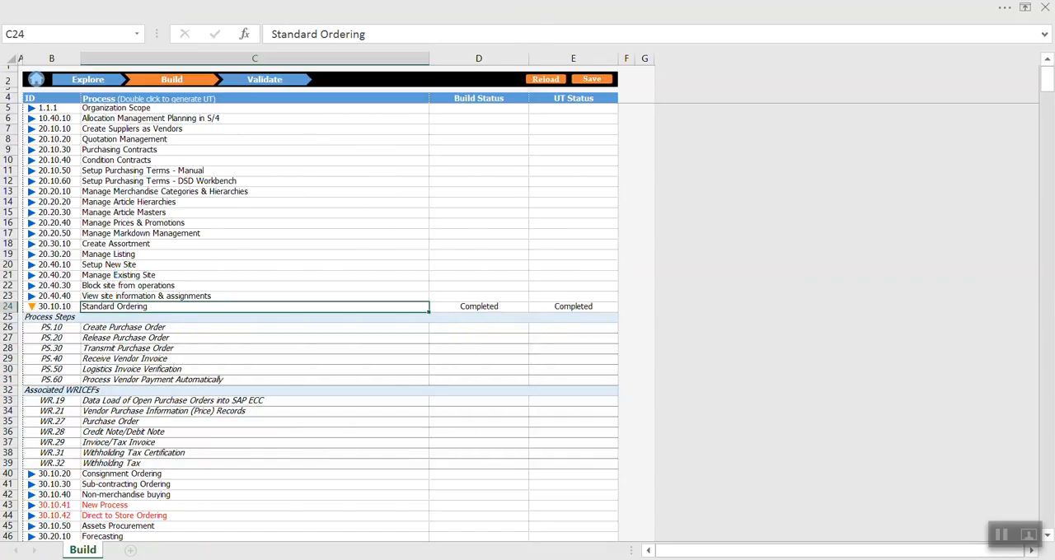
Open the newly saved unit test workbook from the Temp folder.
{"action": "left_click", "coordinate": [467, 559]}
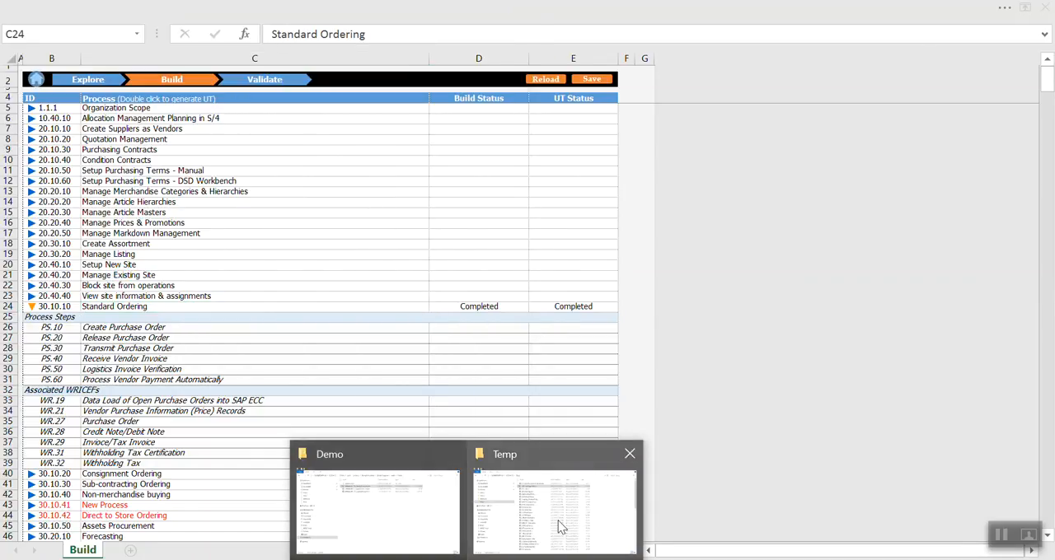
{"action": "left_click", "coordinate": [547, 528]}
{"action": "double_click", "coordinate": [352, 106]}
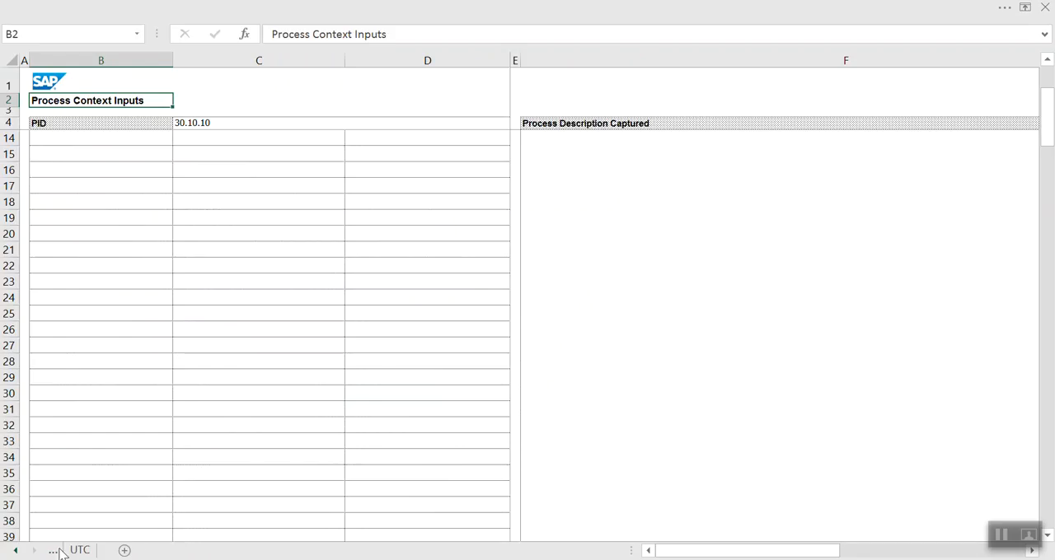
Examine the Process Context sheet, including the process description, relevant variants, E2E scenarios and CRs created against the process.
{"action": "left_click", "coordinate": [52, 553]}
{"action": "scroll", "coordinate": [349, 345], "scroll_direction": "up", "scroll_amount": 3}
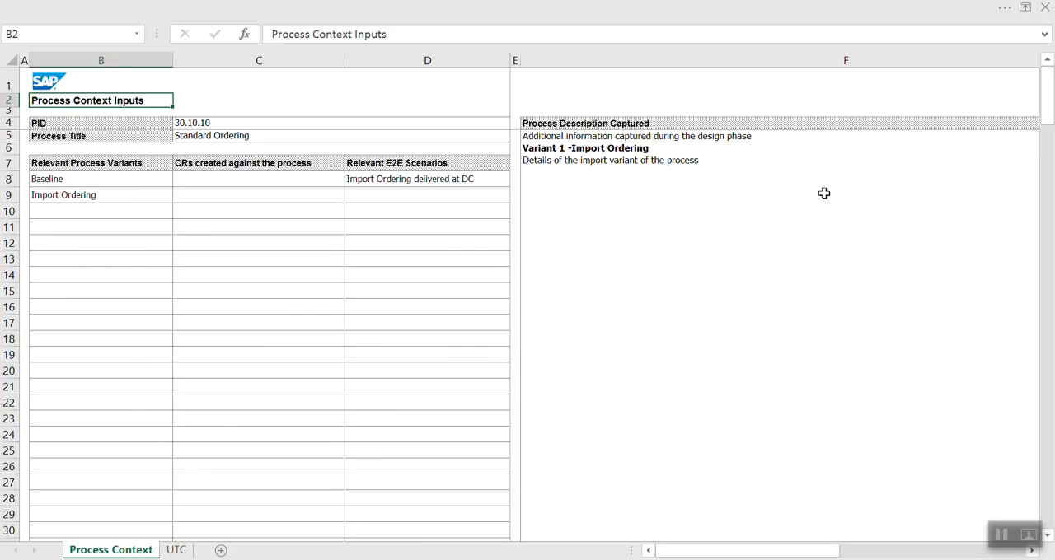
{"action": "left_click", "coordinate": [610, 145]}
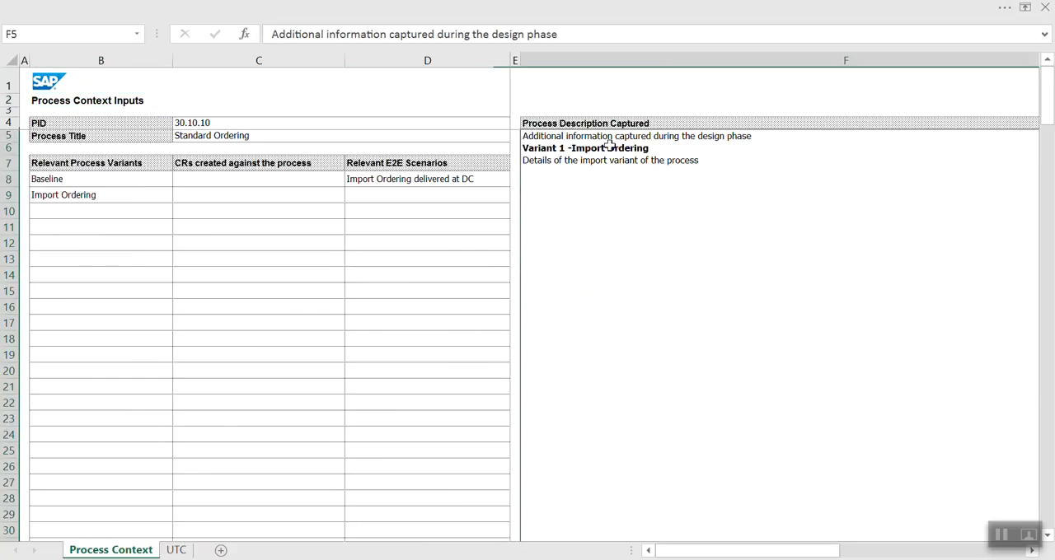
{"action": "left_click", "coordinate": [77, 163]}
{"action": "left_click", "coordinate": [64, 195]}
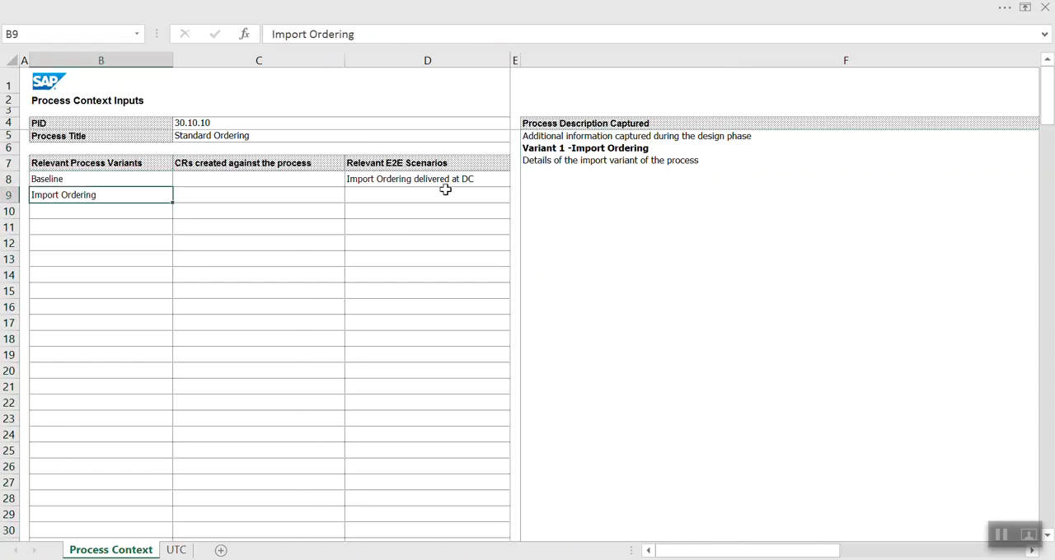
{"action": "left_click", "coordinate": [384, 162]}
{"action": "left_click", "coordinate": [386, 182]}
{"action": "left_click_drag", "start_coordinate": [210, 178], "coordinate": [197, 338]}
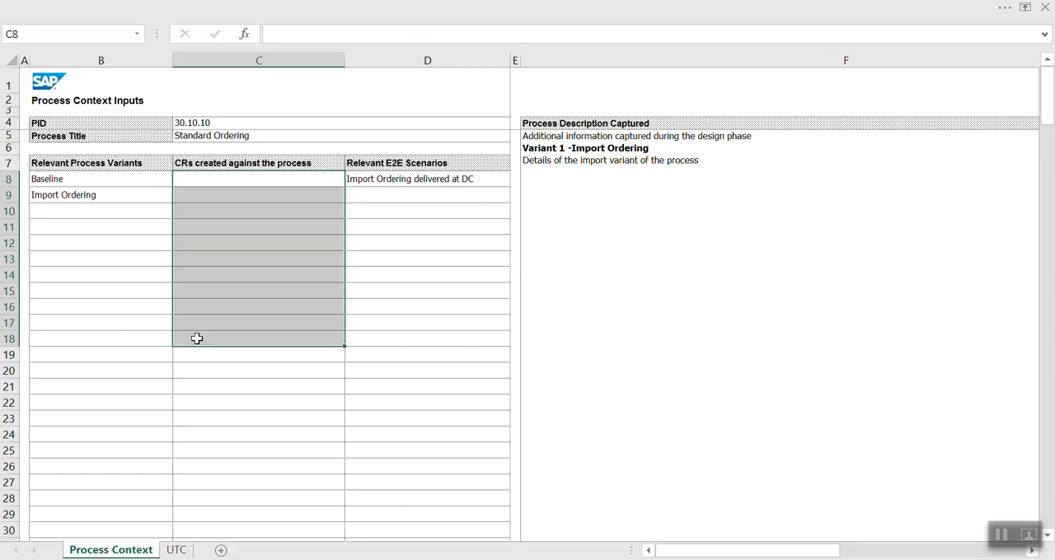
Look through the UTC sheet's test cases, from system and step name to prerequisites, inputs, expected results and outputs.
{"action": "left_click", "coordinate": [176, 549]}
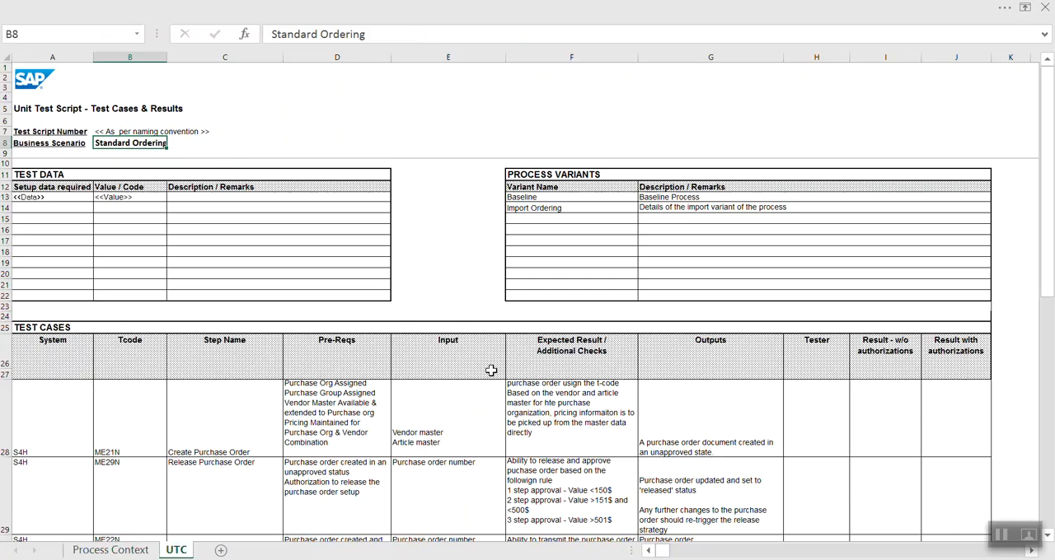
{"action": "scroll", "coordinate": [297, 355], "scroll_direction": "down", "scroll_amount": 5}
{"action": "scroll", "coordinate": [305, 380], "scroll_direction": "up", "scroll_amount": 5}
{"action": "scroll", "coordinate": [451, 346], "scroll_direction": "down", "scroll_amount": 9}
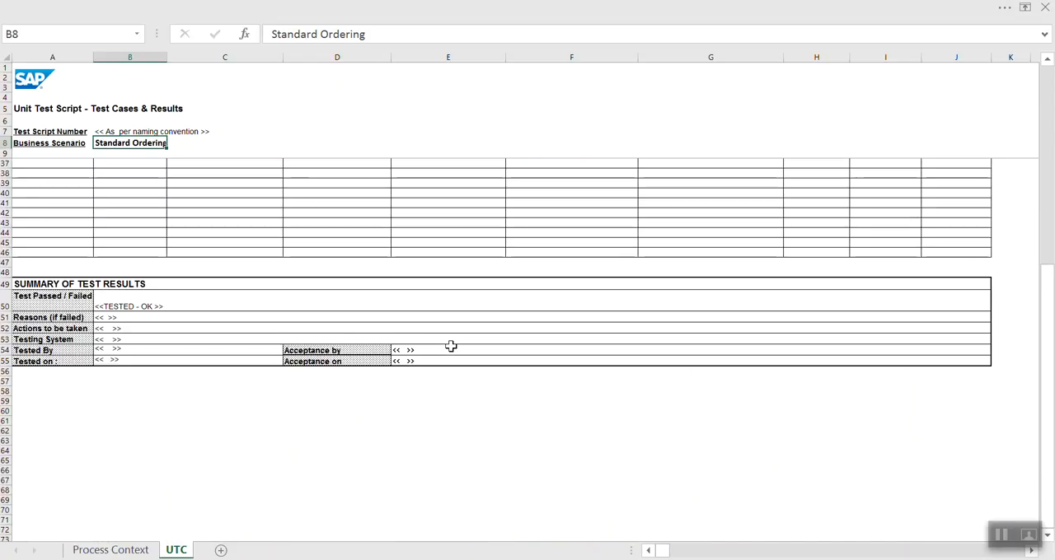
{"action": "scroll", "coordinate": [449, 345], "scroll_direction": "up", "scroll_amount": 7}
{"action": "left_click_drag", "start_coordinate": [52, 343], "coordinate": [52, 449]}
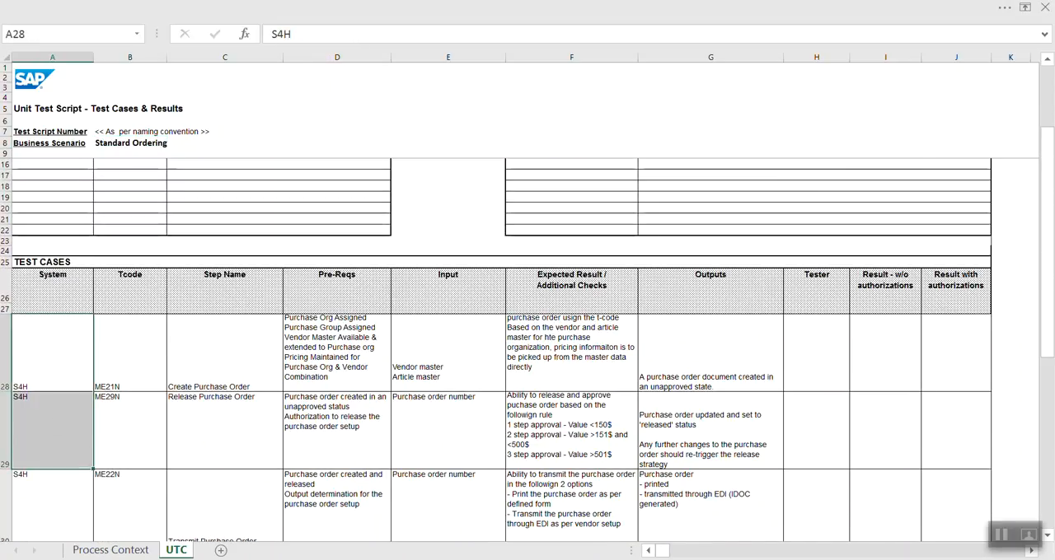
{"action": "scroll", "coordinate": [467, 441], "scroll_direction": "down", "scroll_amount": 3}
{"action": "scroll", "coordinate": [343, 365], "scroll_direction": "up", "scroll_amount": 3}
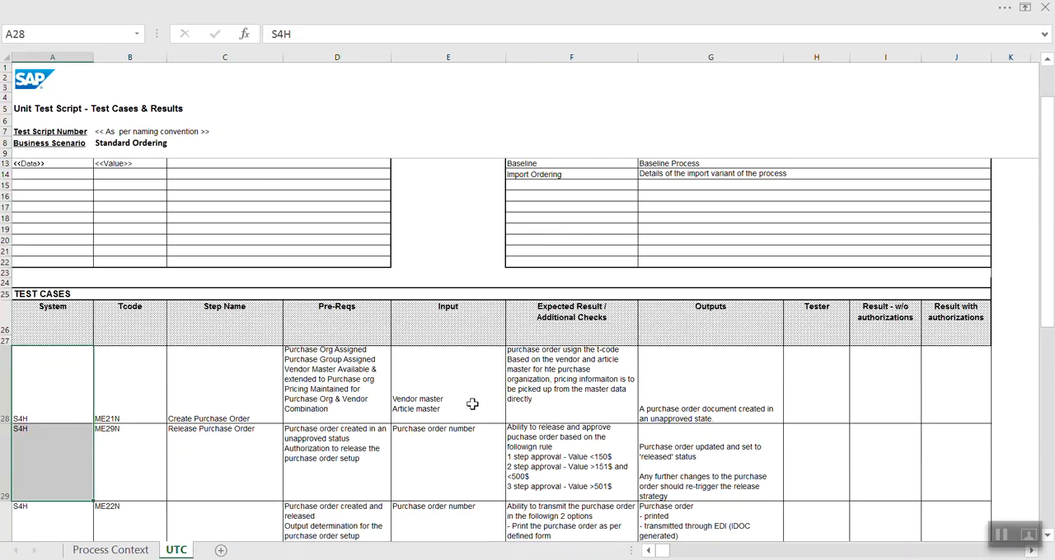
{"action": "left_click_drag", "start_coordinate": [242, 372], "coordinate": [663, 390]}
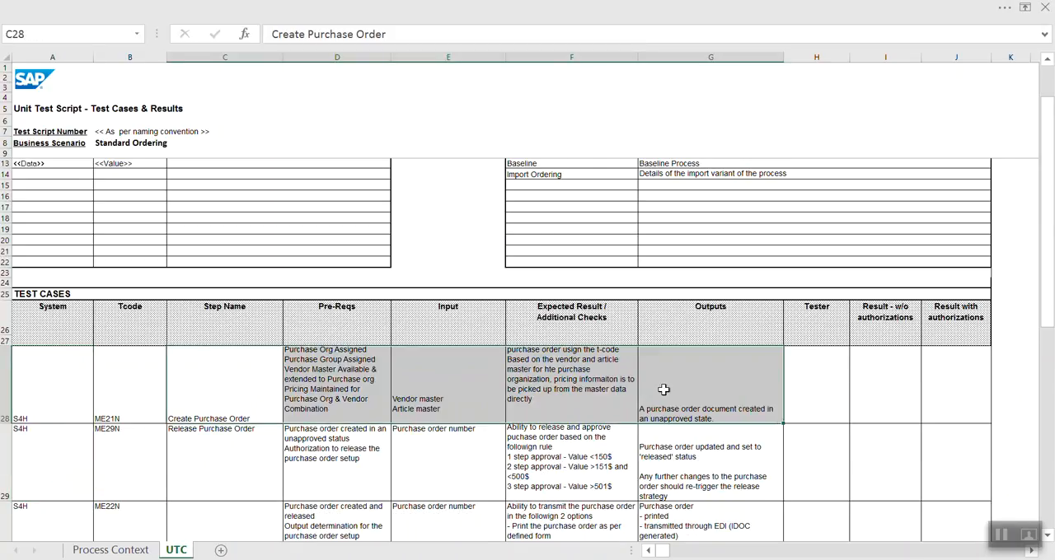
Review the test result columns without and with authorizations for the test cases, and close the unit test workbook.
{"action": "left_click", "coordinate": [875, 322]}
{"action": "scroll", "coordinate": [662, 255], "scroll_direction": "up", "scroll_amount": 1}
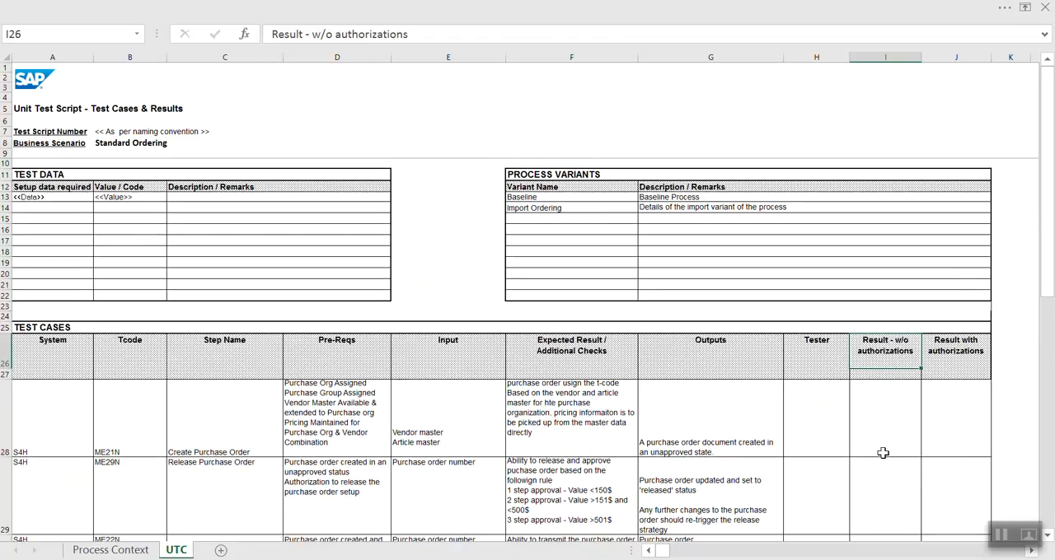
{"action": "left_click", "coordinate": [897, 405]}
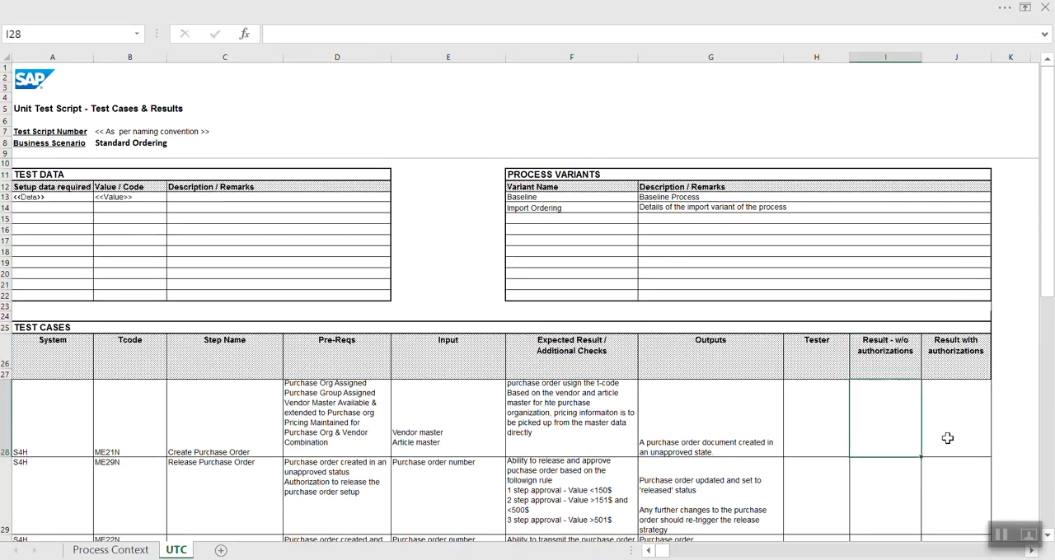
{"action": "scroll", "coordinate": [947, 439], "scroll_direction": "down", "scroll_amount": 5}
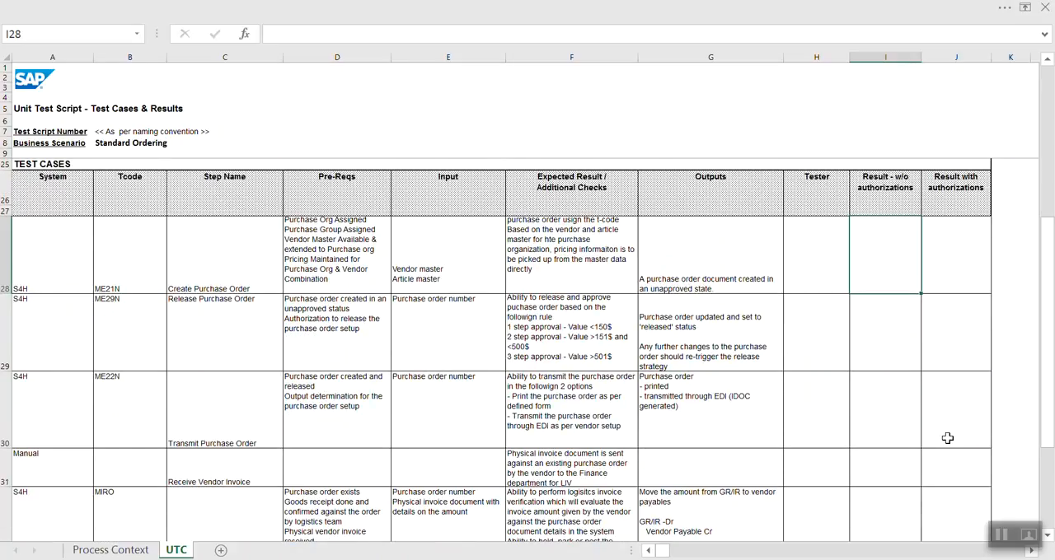
{"action": "left_click", "coordinate": [959, 256]}
{"action": "left_click", "coordinate": [907, 336]}
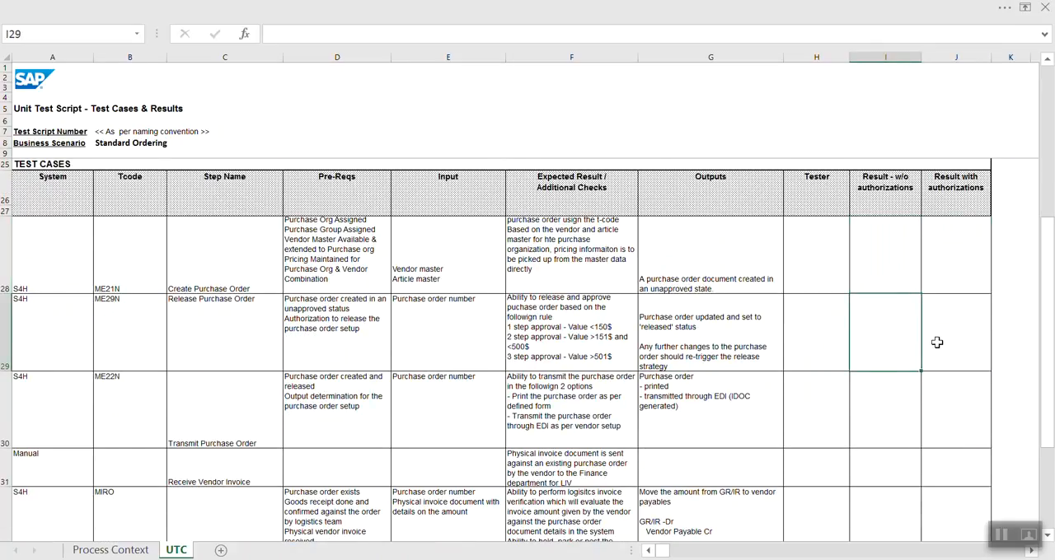
{"action": "scroll", "coordinate": [249, 394], "scroll_direction": "up", "scroll_amount": 4}
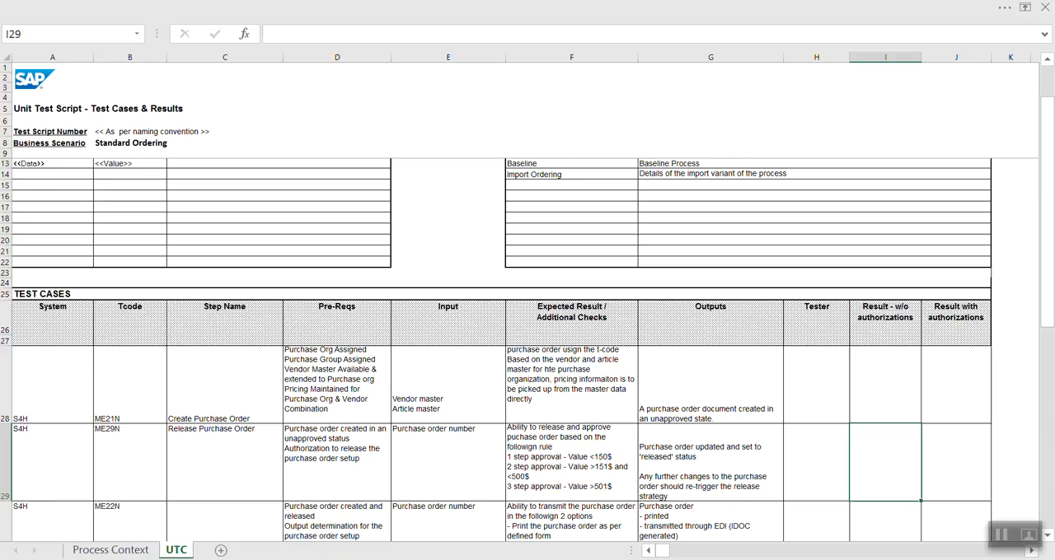
{"action": "left_click", "coordinate": [1044, 6]}
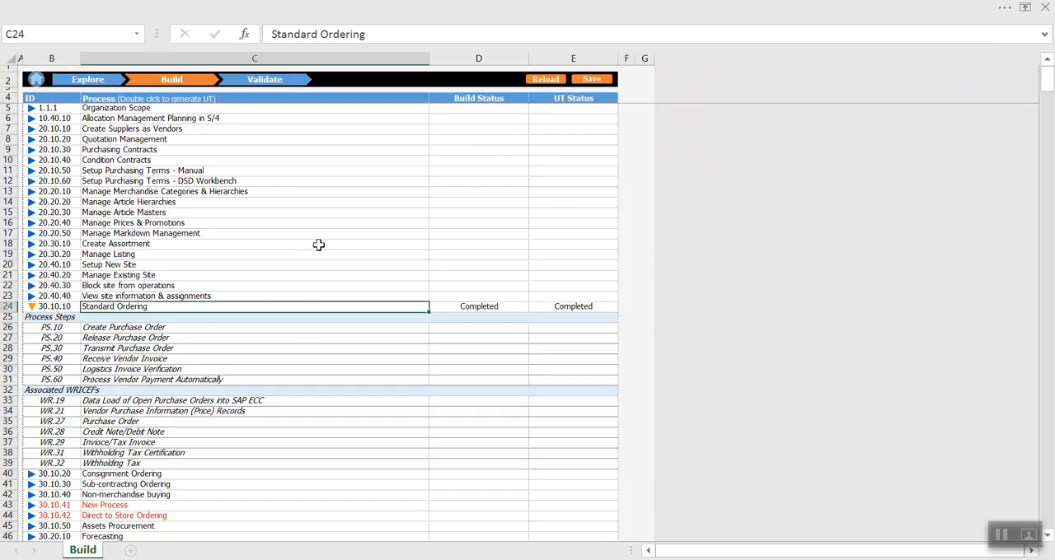
Switch from the Build view to the Validate view and reload its scenario list.
{"action": "left_click", "coordinate": [265, 81]}
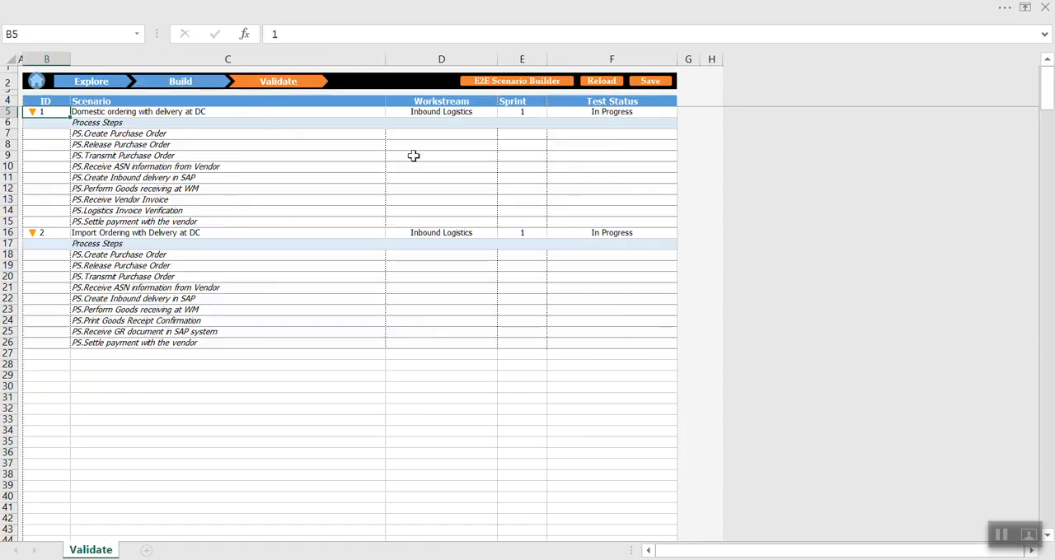
{"action": "left_click", "coordinate": [602, 81]}
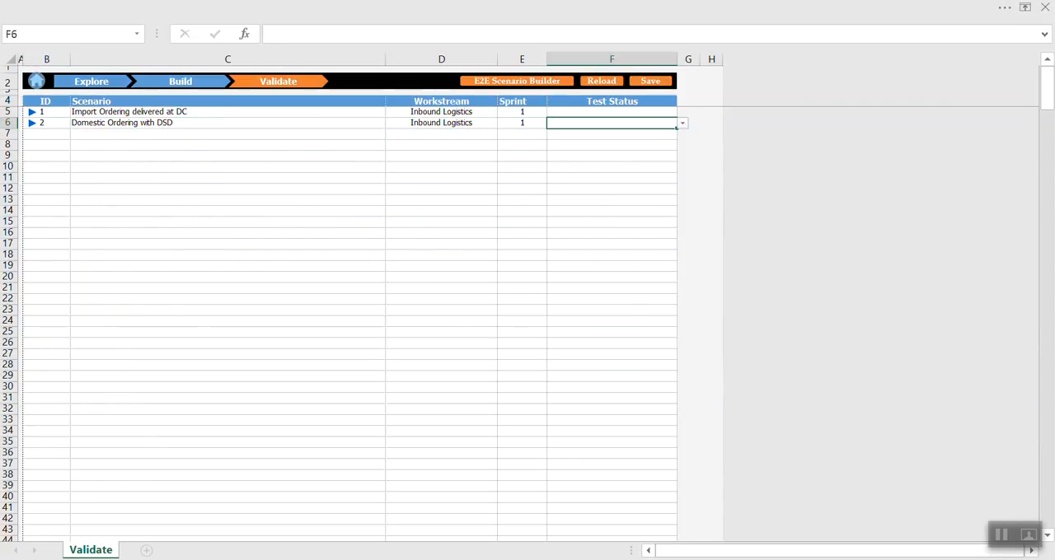
Expand the Import Ordering delivered at DC scenario and examine its process steps.
{"action": "left_click", "coordinate": [33, 116]}
{"action": "left_click_drag", "start_coordinate": [107, 135], "coordinate": [108, 221]}
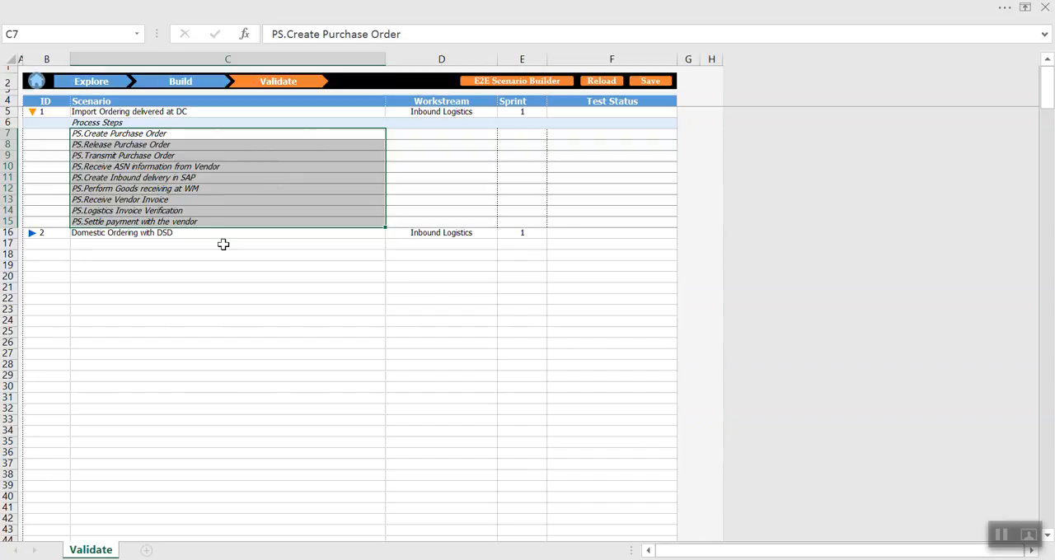
{"action": "left_click", "coordinate": [123, 111]}
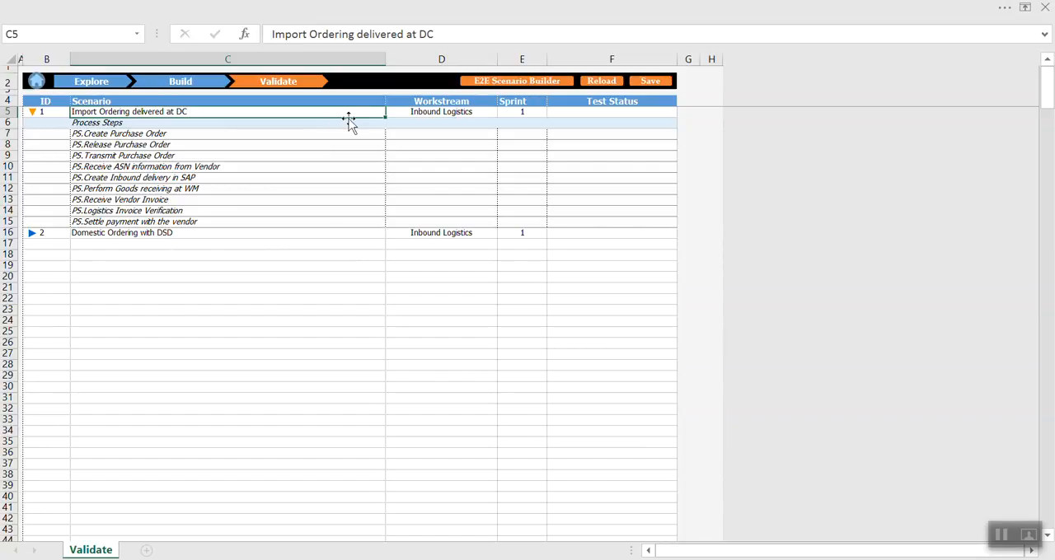
Set the Test Status of the Import Ordering delivered at DC scenario to Completed and save the Validate sheet.
{"action": "left_click", "coordinate": [596, 111]}
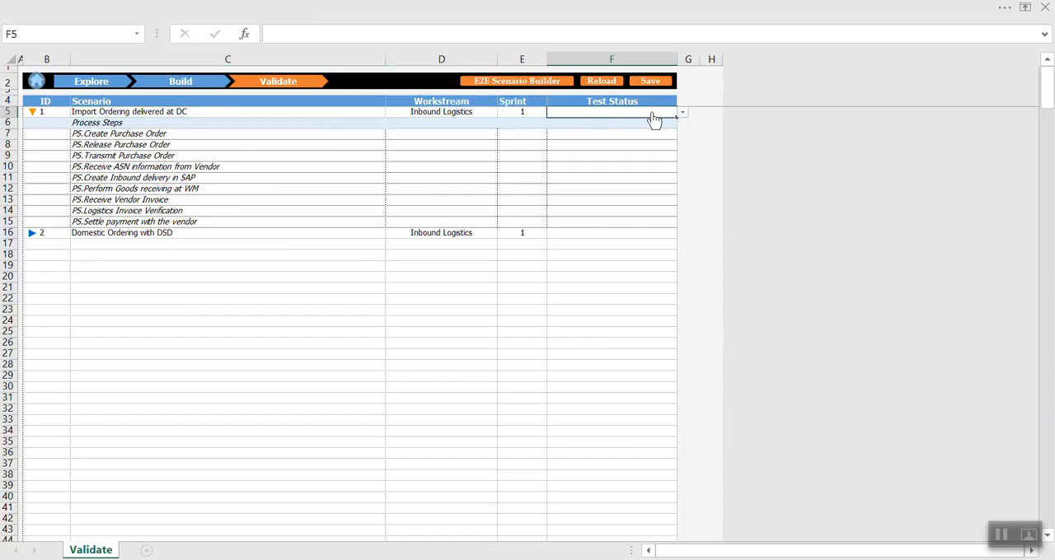
{"action": "left_click", "coordinate": [683, 112]}
{"action": "left_click", "coordinate": [586, 144]}
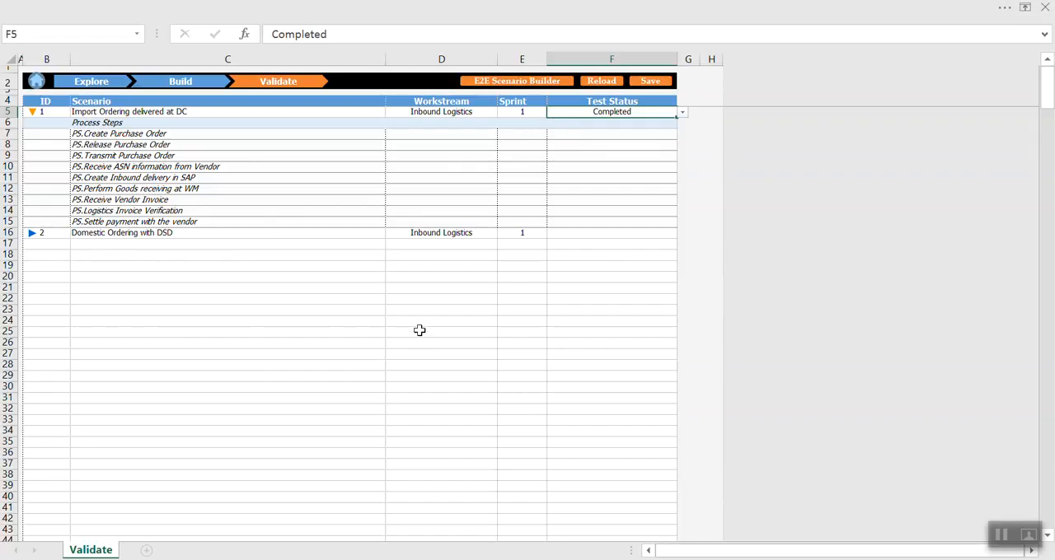
{"action": "left_click", "coordinate": [646, 80]}
Switch to the Explore view and display the Standard Ordering process under the Manual Buying scenario.
{"action": "left_click", "coordinate": [79, 82]}
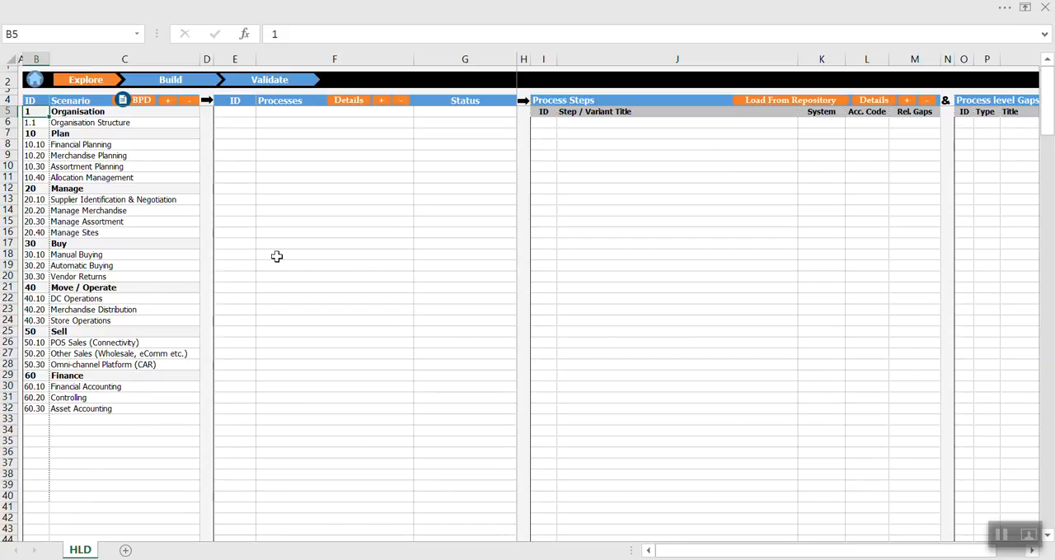
{"action": "left_click", "coordinate": [35, 255]}
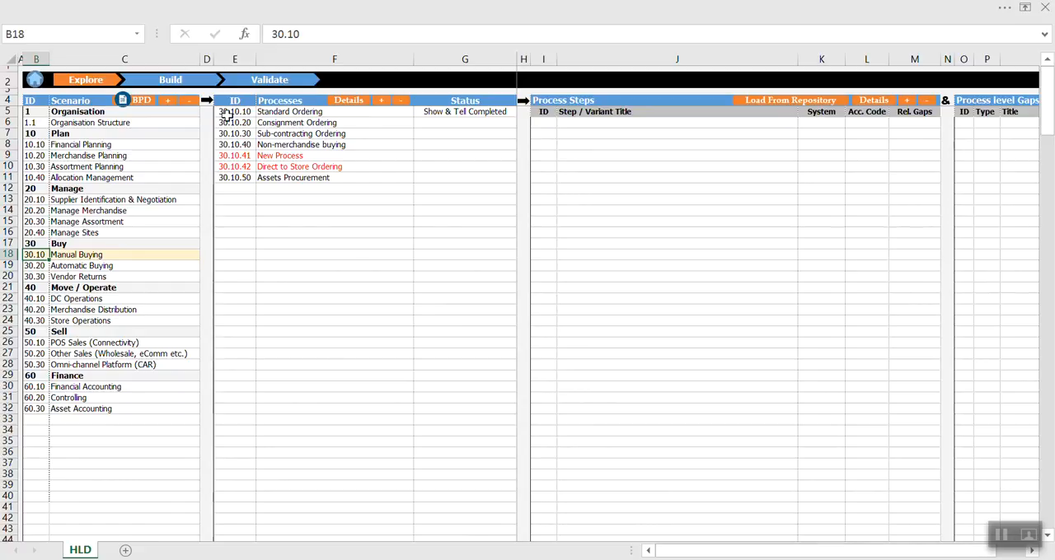
{"action": "left_click", "coordinate": [222, 111]}
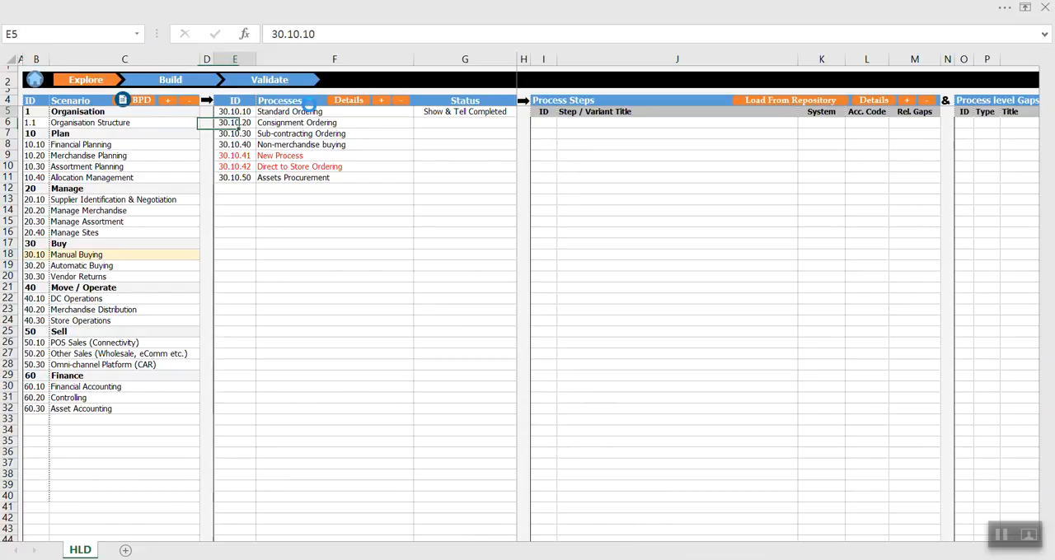
Open the details of the Standard Ordering process, review its design status and variants, and close them.
{"action": "left_click", "coordinate": [342, 99]}
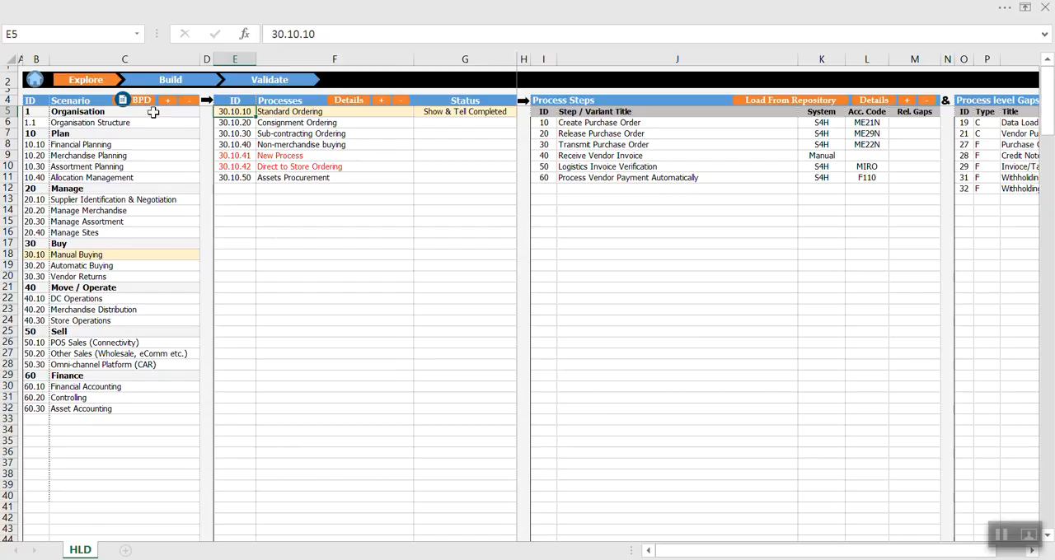
{"action": "left_click", "coordinate": [349, 101]}
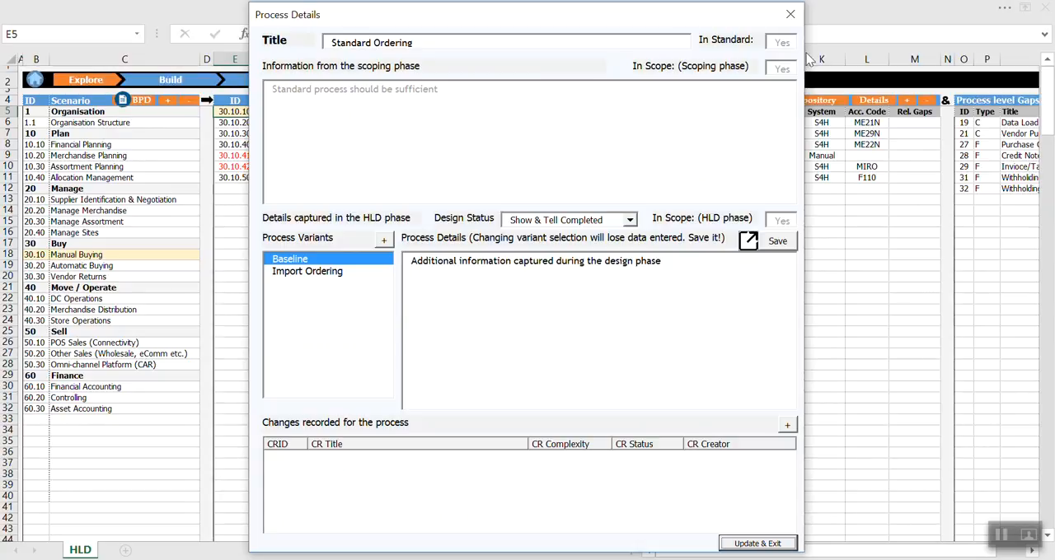
{"action": "left_click", "coordinate": [790, 14]}
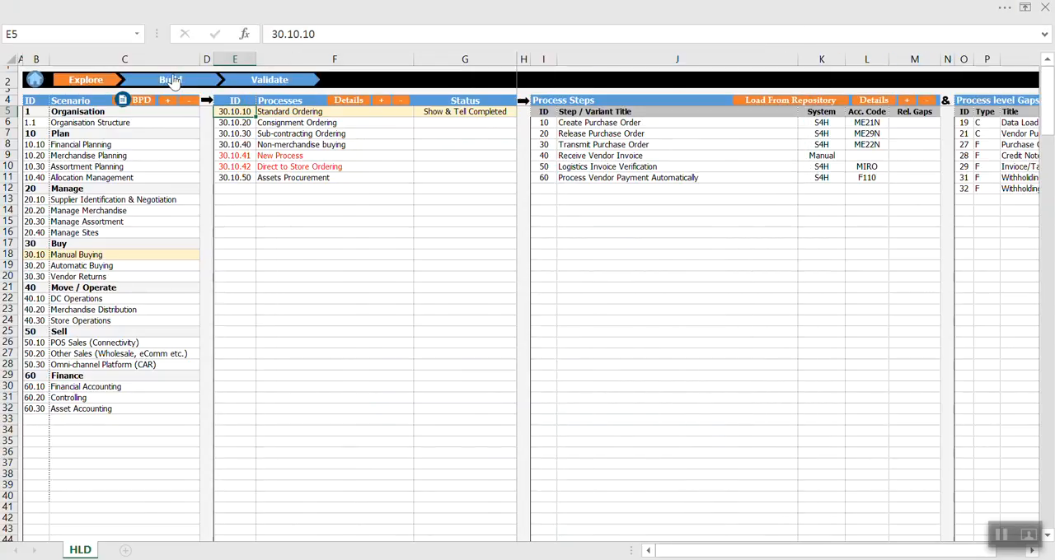
Switch from the Explore view to the Build view.
{"action": "left_click", "coordinate": [170, 80]}
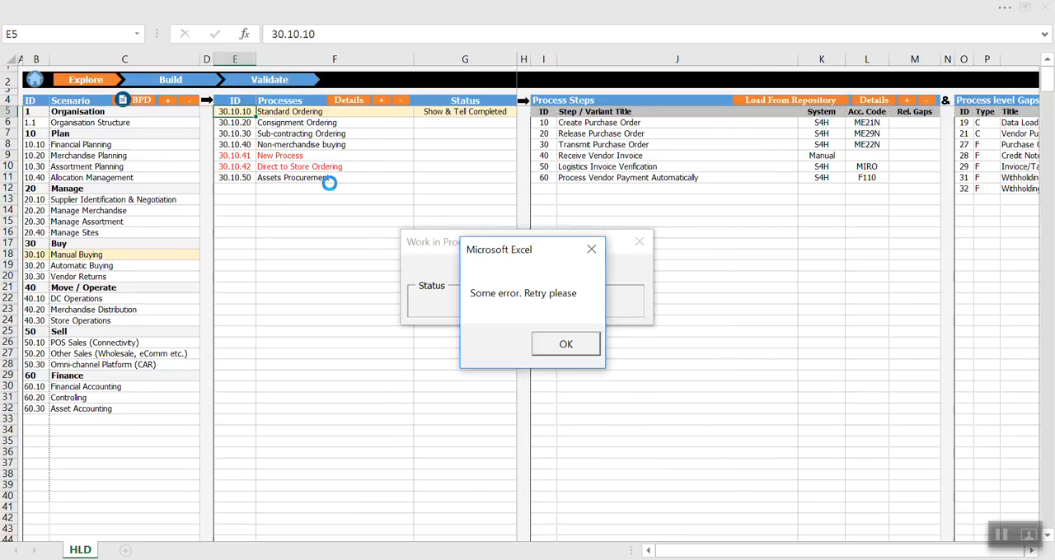
{"action": "left_click", "coordinate": [565, 346]}
{"action": "left_click", "coordinate": [639, 242]}
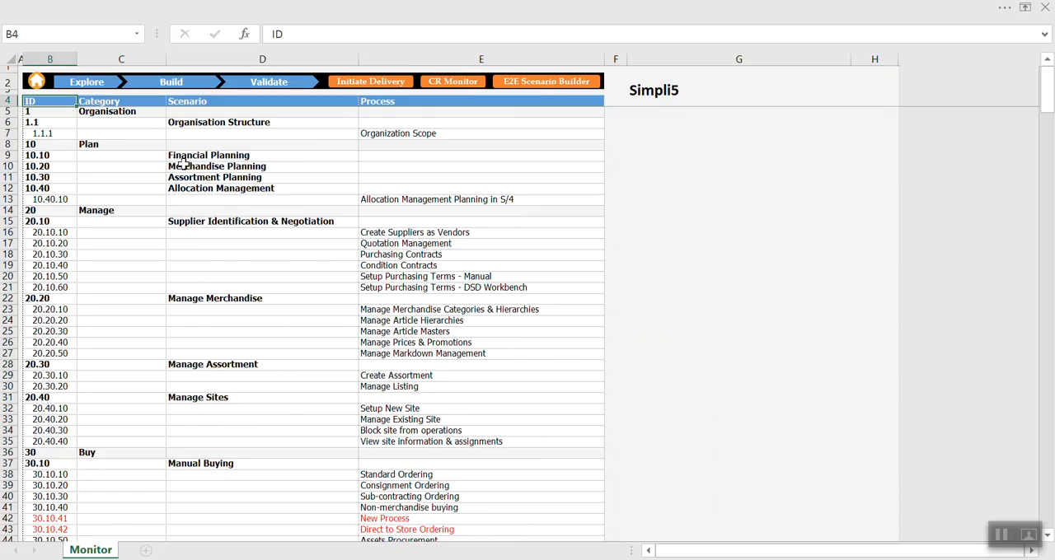
Open the E2E Scenario Builder from the Monitor sheet, review its workstreams and scenarios, and close it.
{"action": "left_click", "coordinate": [534, 82]}
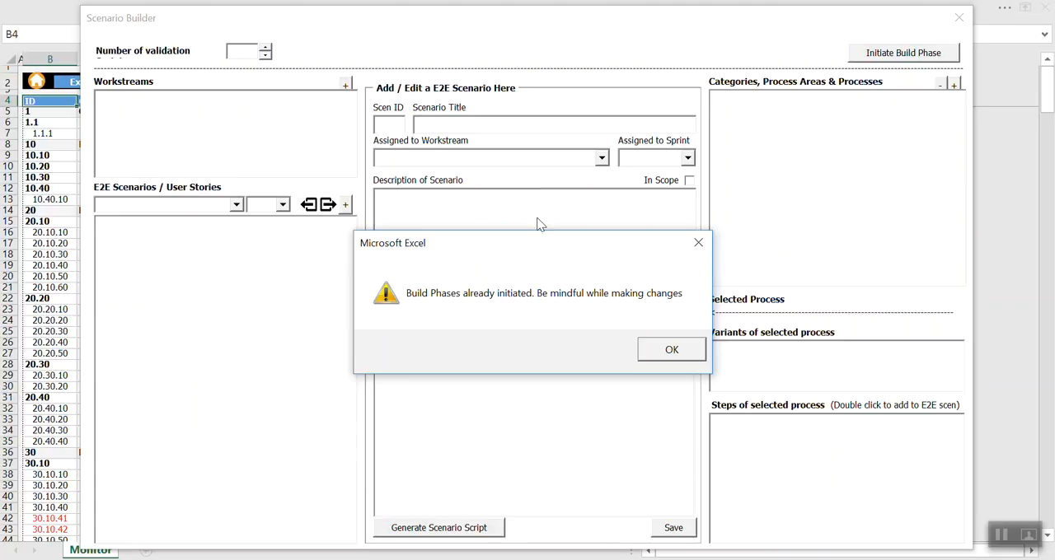
{"action": "left_click", "coordinate": [676, 349]}
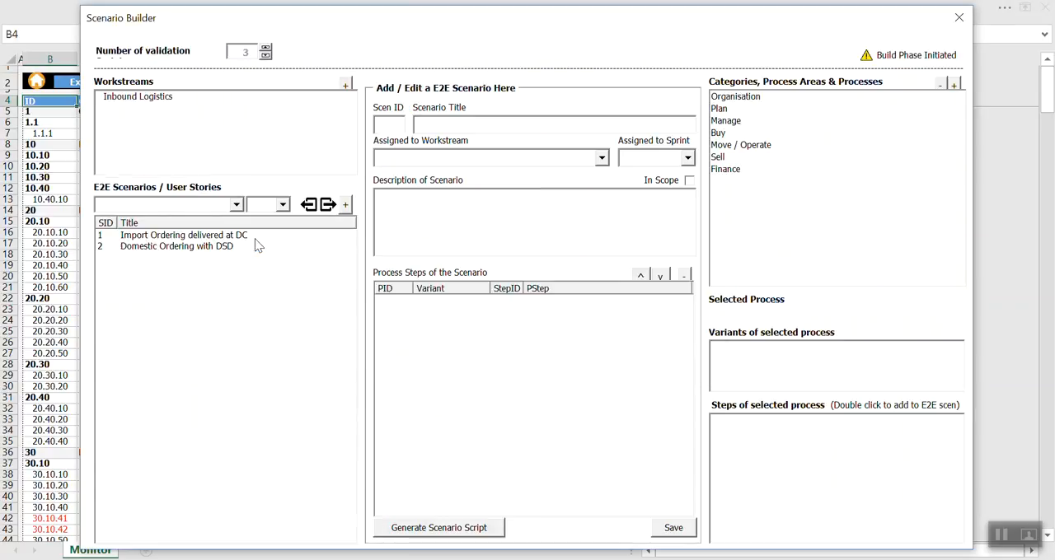
{"action": "left_click", "coordinate": [959, 16]}
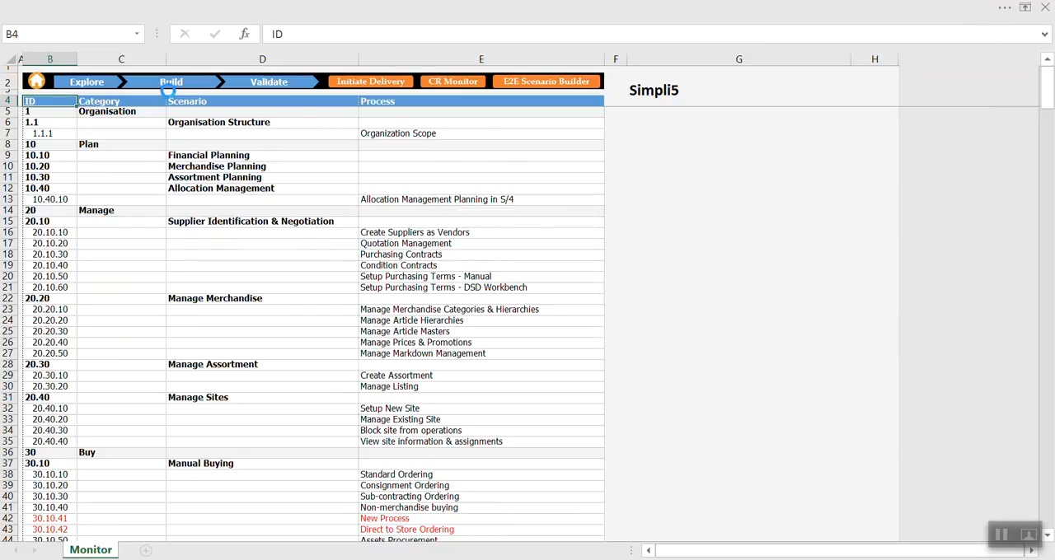
Review the process build and unit test statuses in the Build view and switch to the Validate view.
{"action": "left_click", "coordinate": [169, 82]}
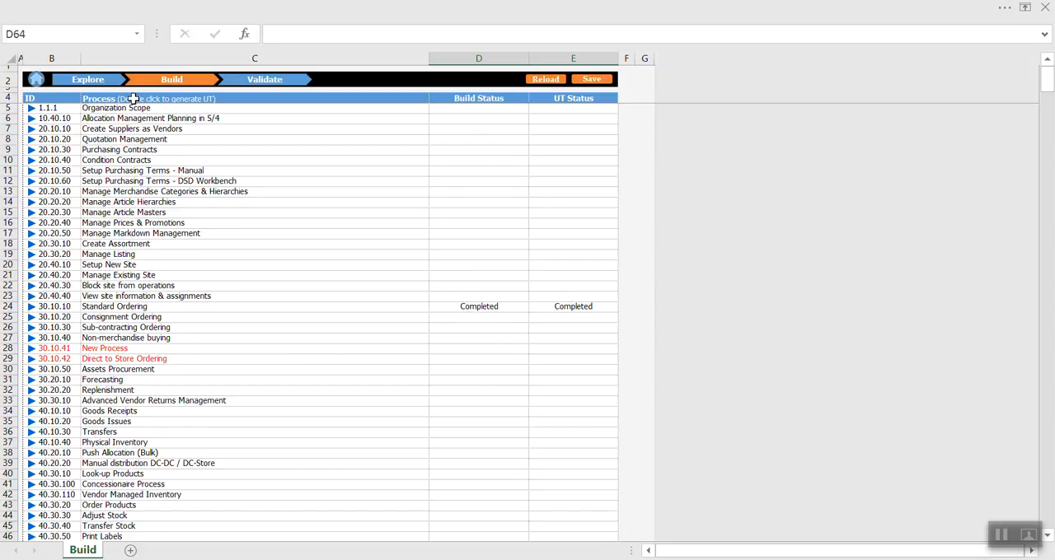
{"action": "left_click", "coordinate": [262, 79]}
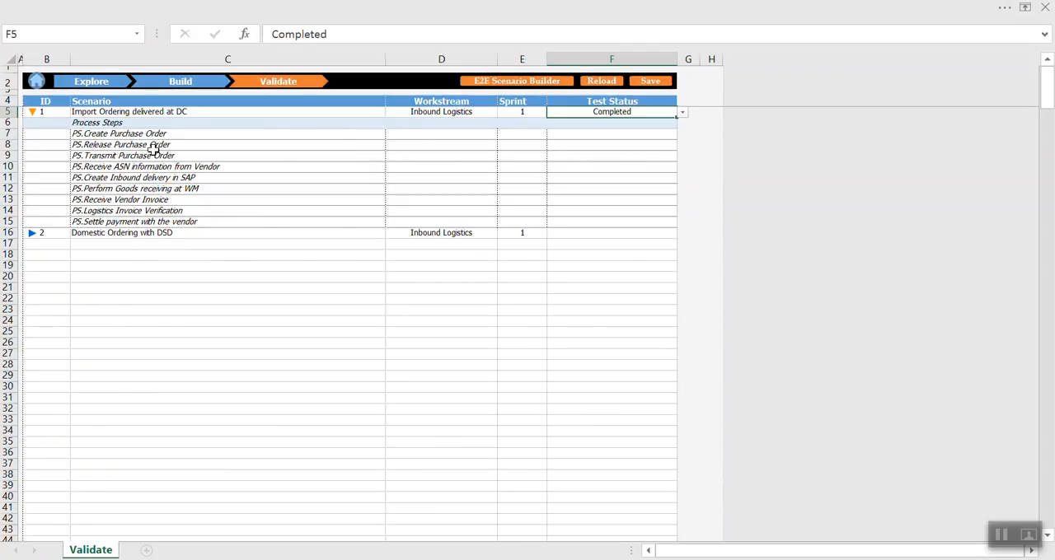
Examine the two validation scenarios and select the process steps listed under Import Ordering delivered at DC.
{"action": "left_click", "coordinate": [121, 112]}
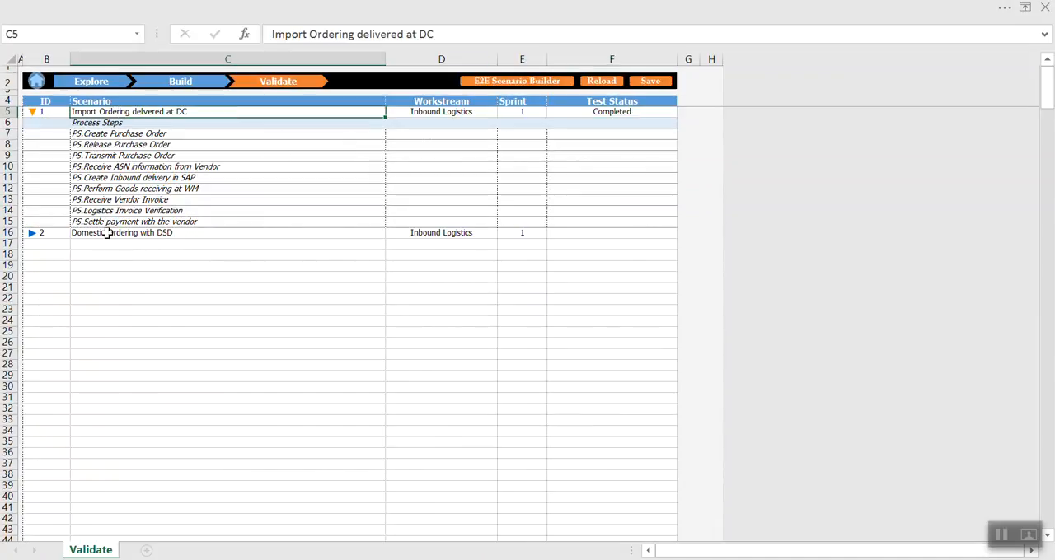
{"action": "left_click", "coordinate": [107, 233]}
{"action": "left_click_drag", "start_coordinate": [88, 123], "coordinate": [97, 221]}
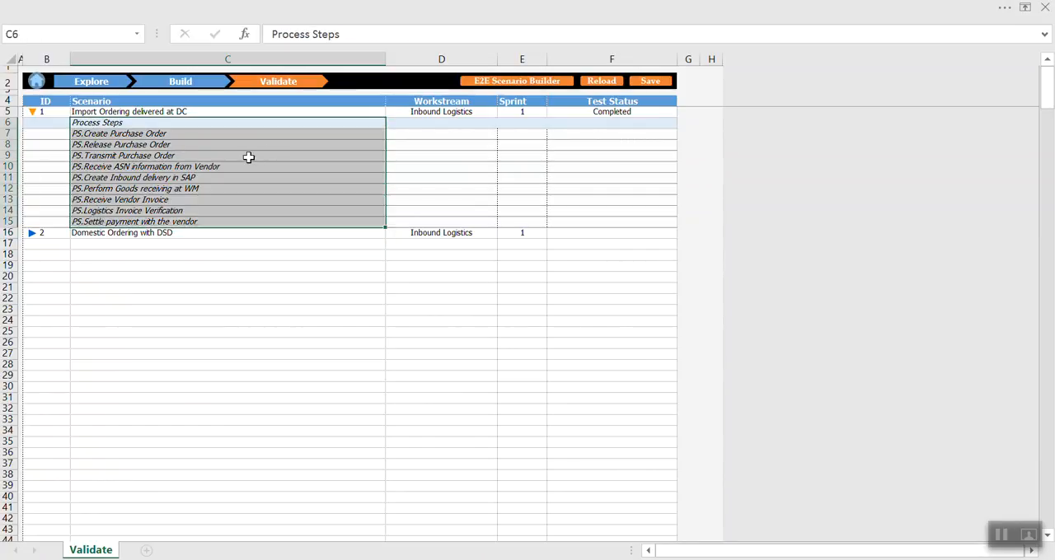